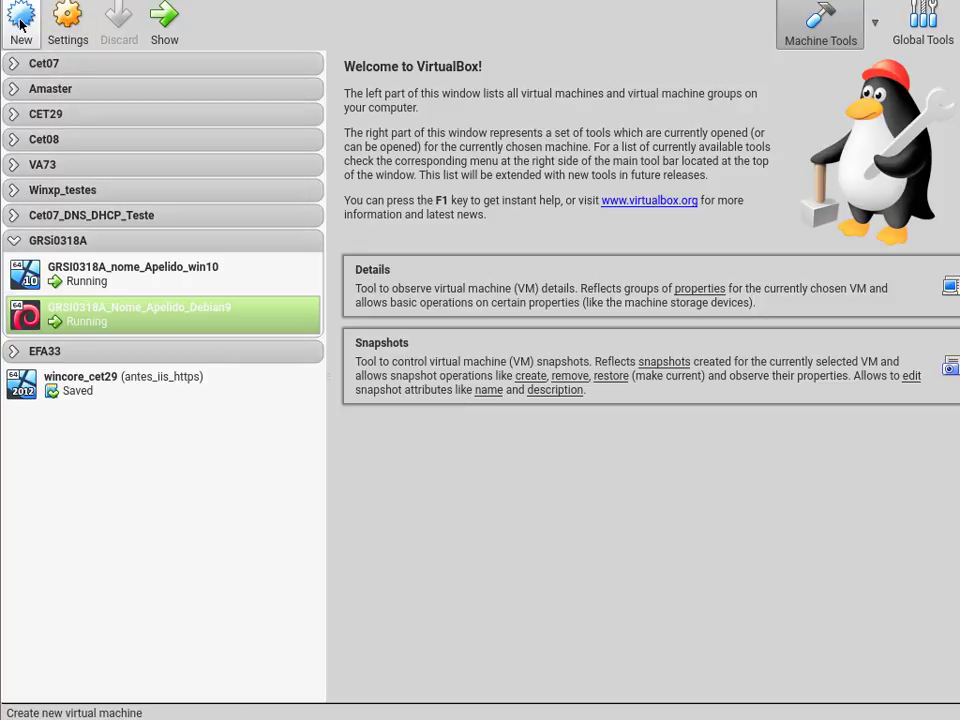
- Create a new Linux Red Hat (64-bit) VM named GRSI0318A_Centos7 and advance to memory size
left_click(19, 20)
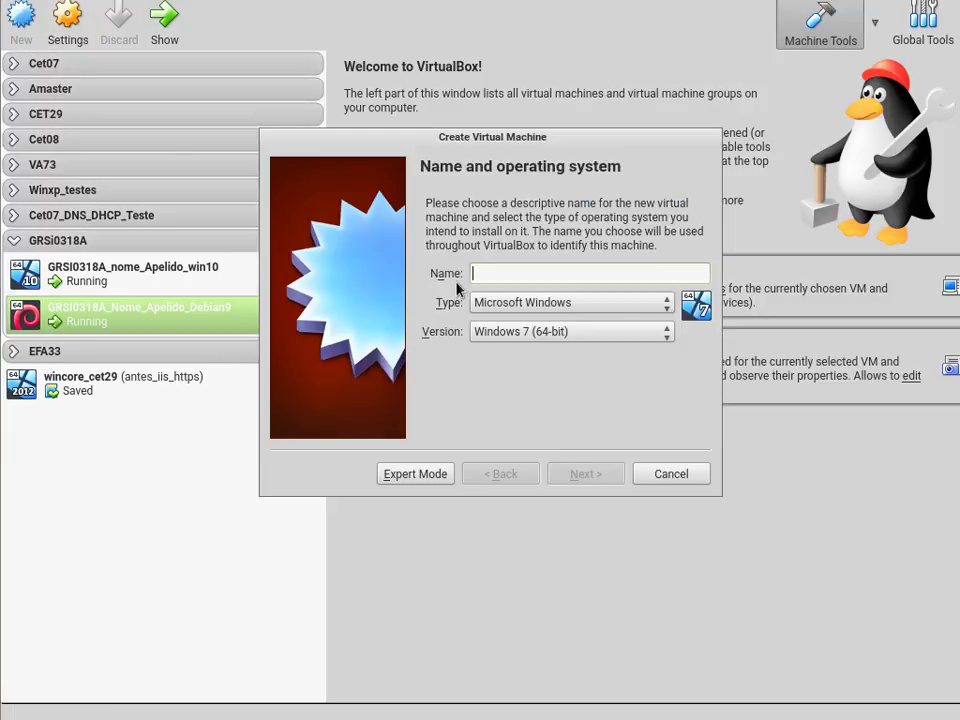
type("GRSI0")
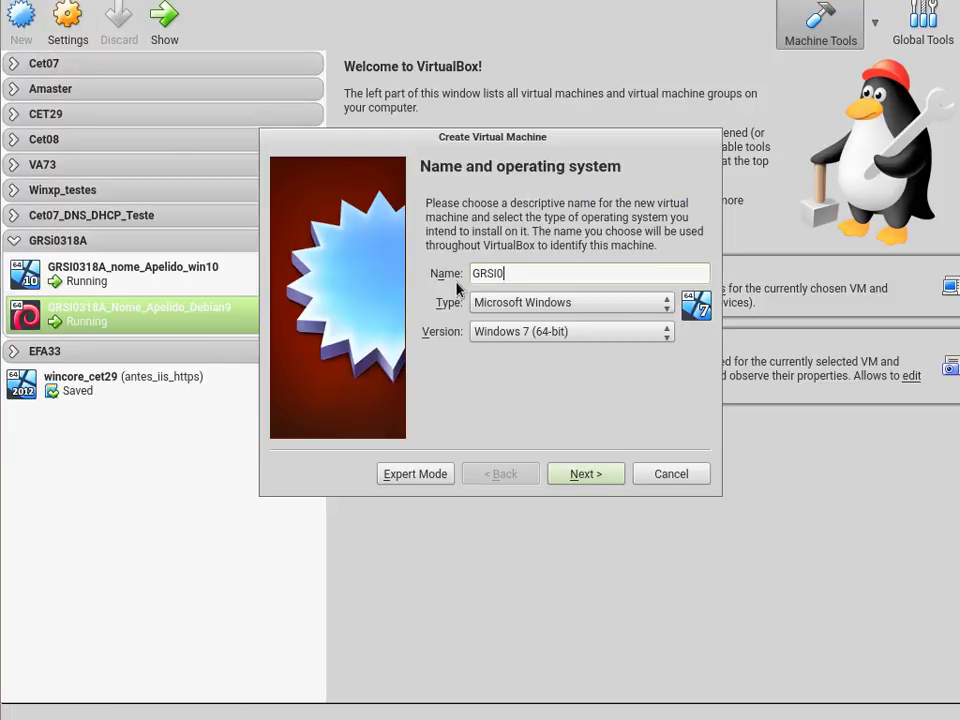
type("318A_Centos7")
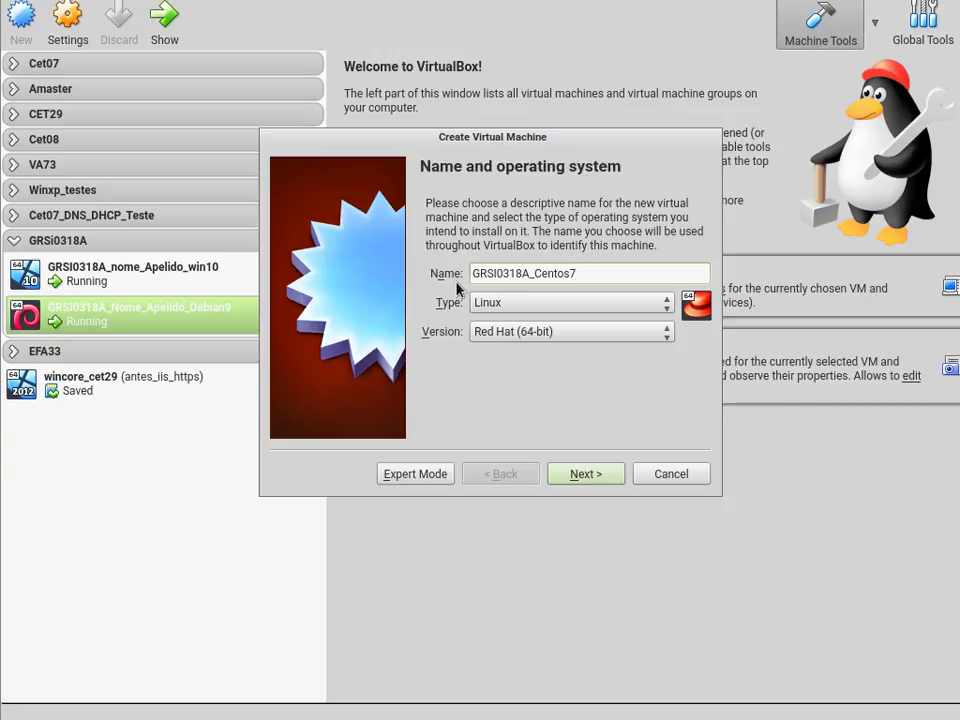
type("_")
key("BackSpace")
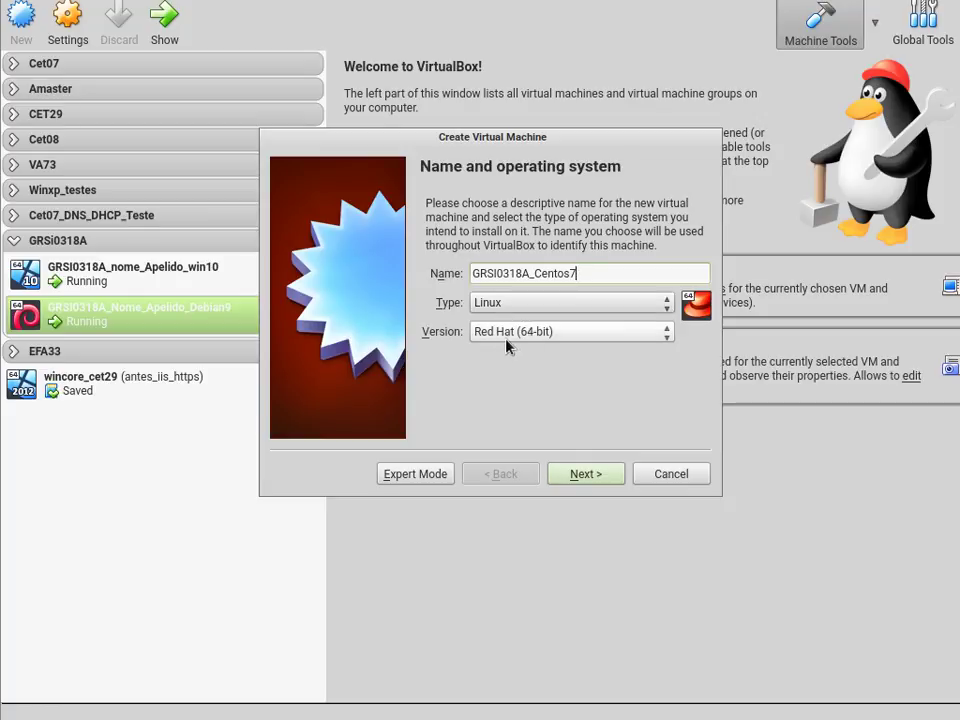
left_click(590, 474)
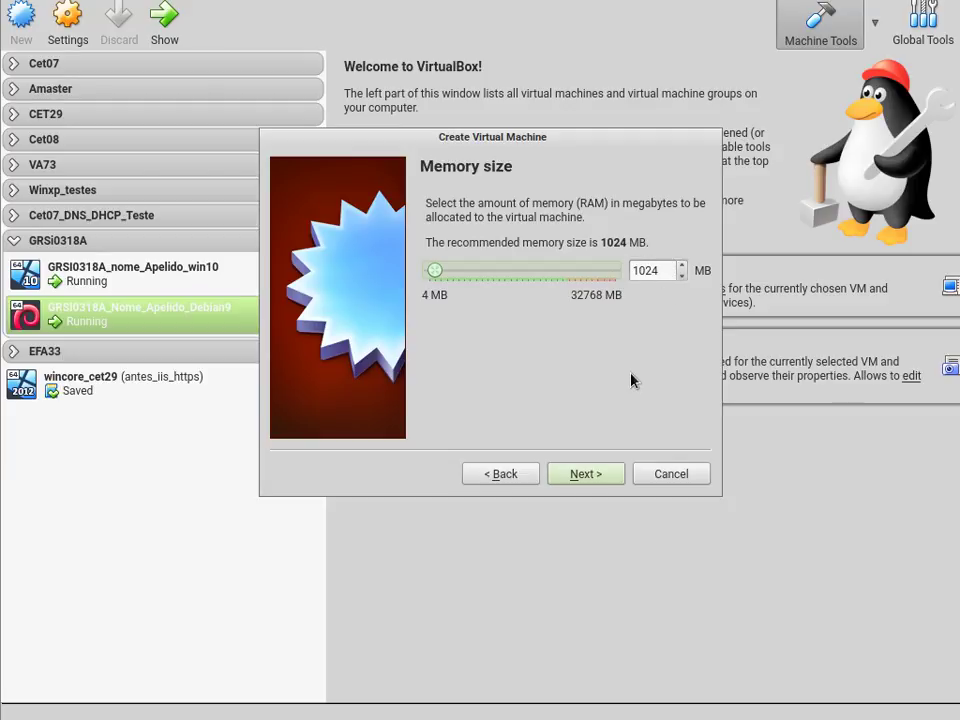
- Keep 1024 MB memory and create a dynamically allocated 8.00 GB VDI hard disk
left_click(601, 479)
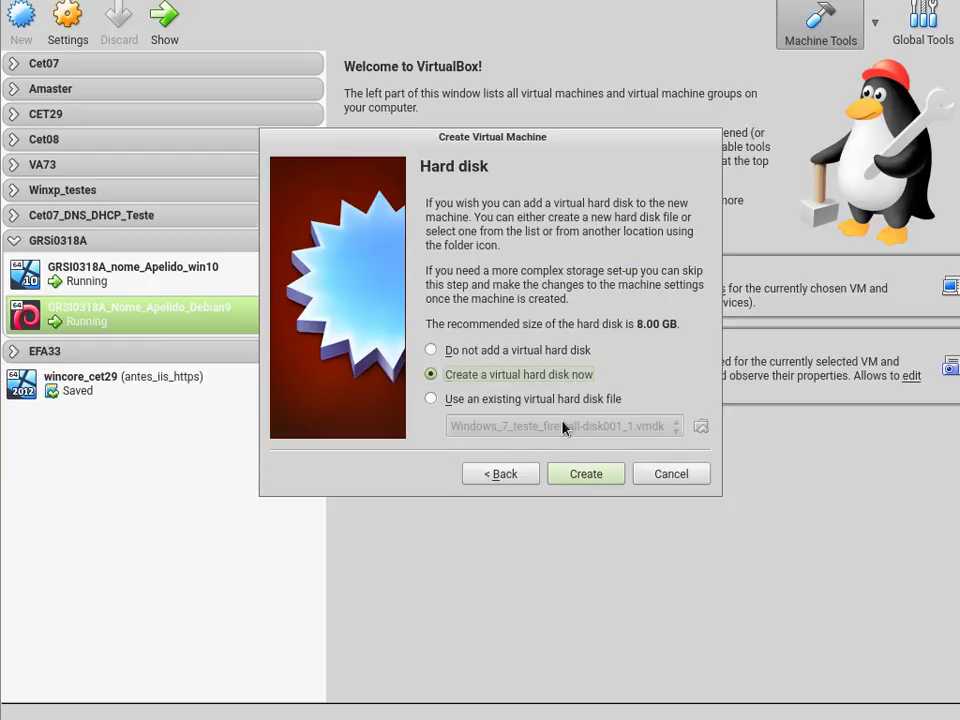
left_click(590, 477)
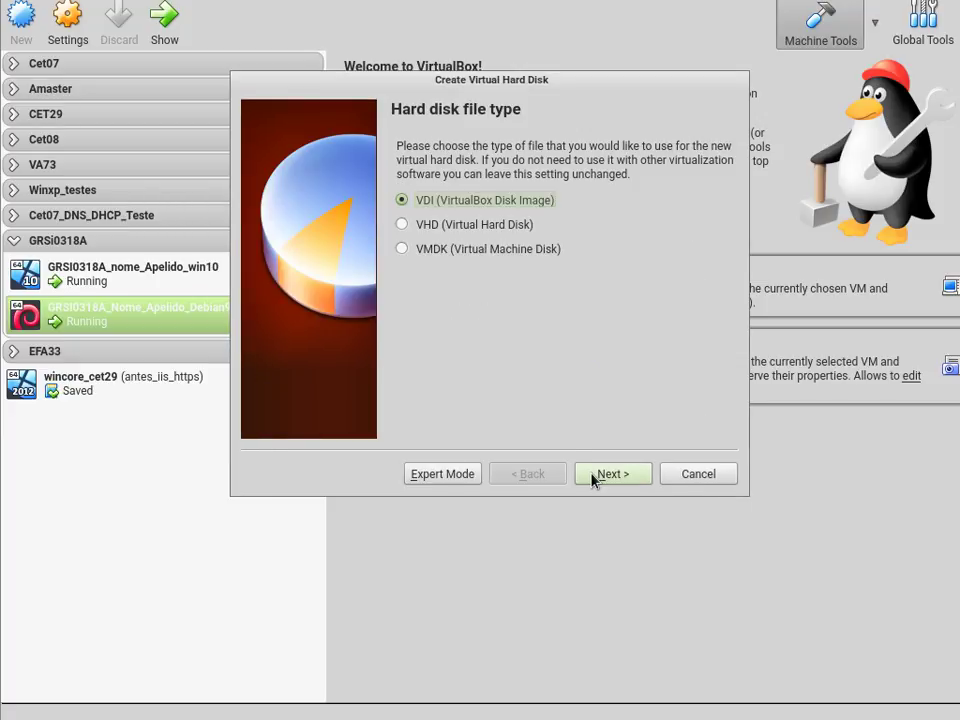
left_click(629, 476)
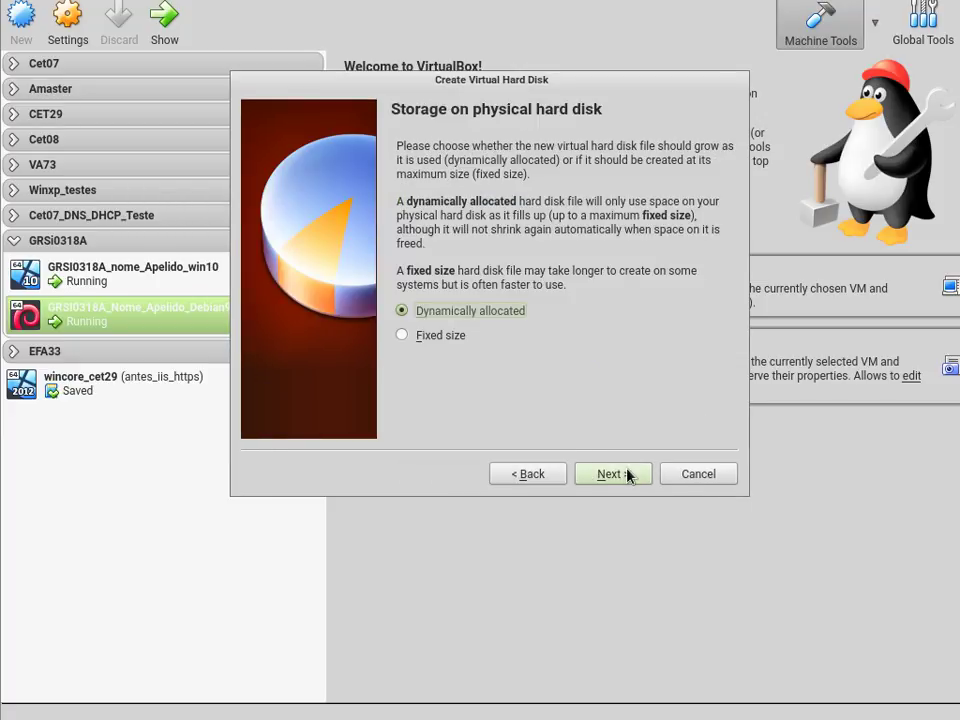
left_click(629, 476)
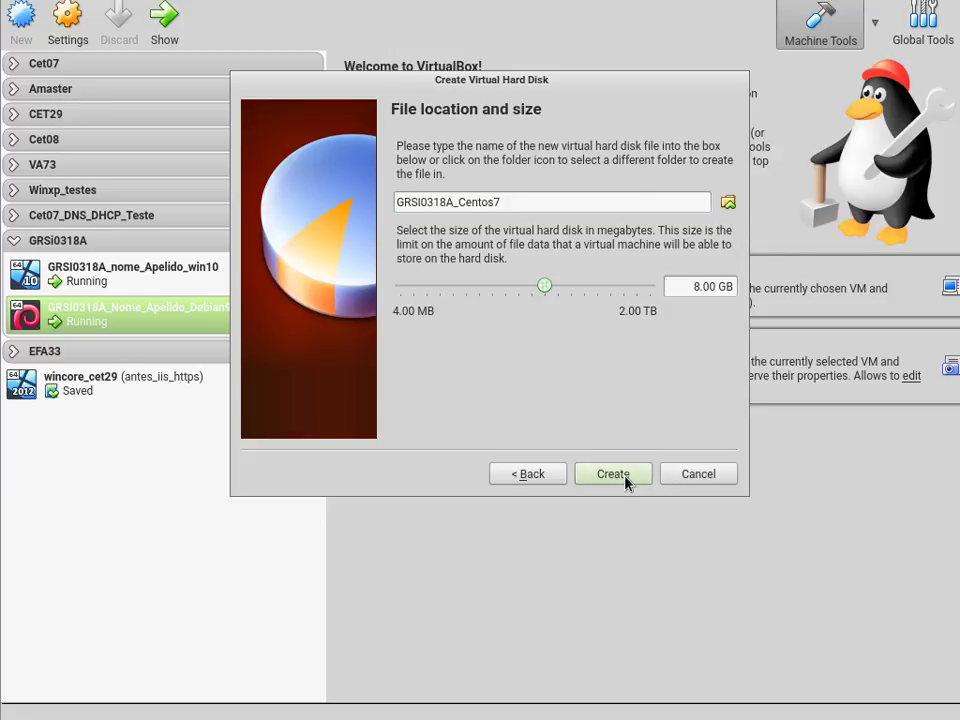
left_click(627, 479)
- Enable network Adapter 2 on GRSI0318A_Centos7, attached to Internal Network named intnet
right_click(122, 360)
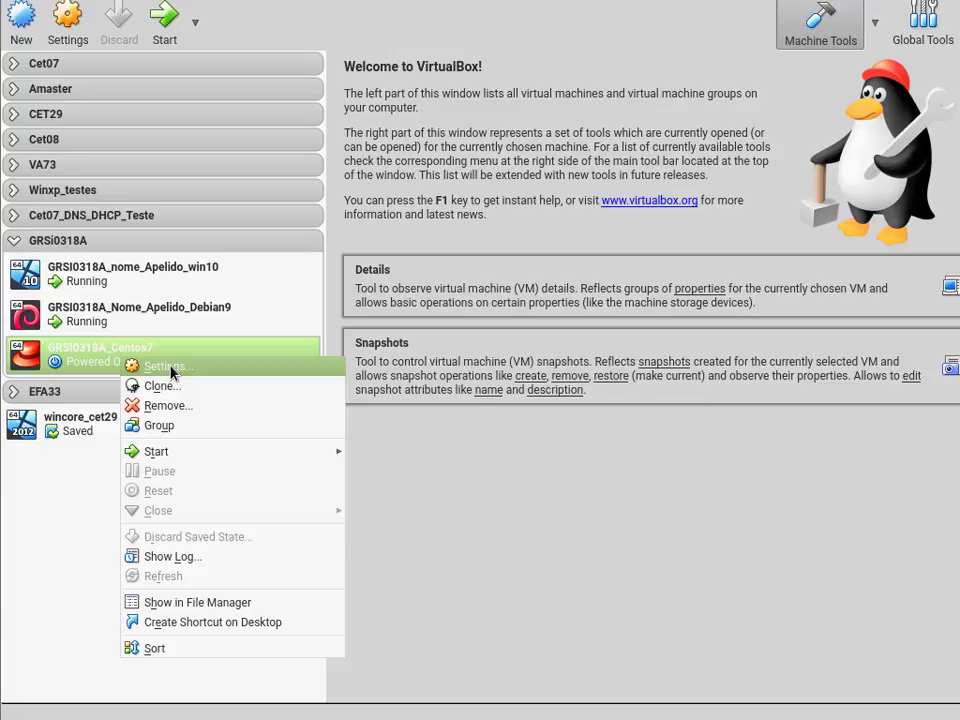
left_click(171, 370)
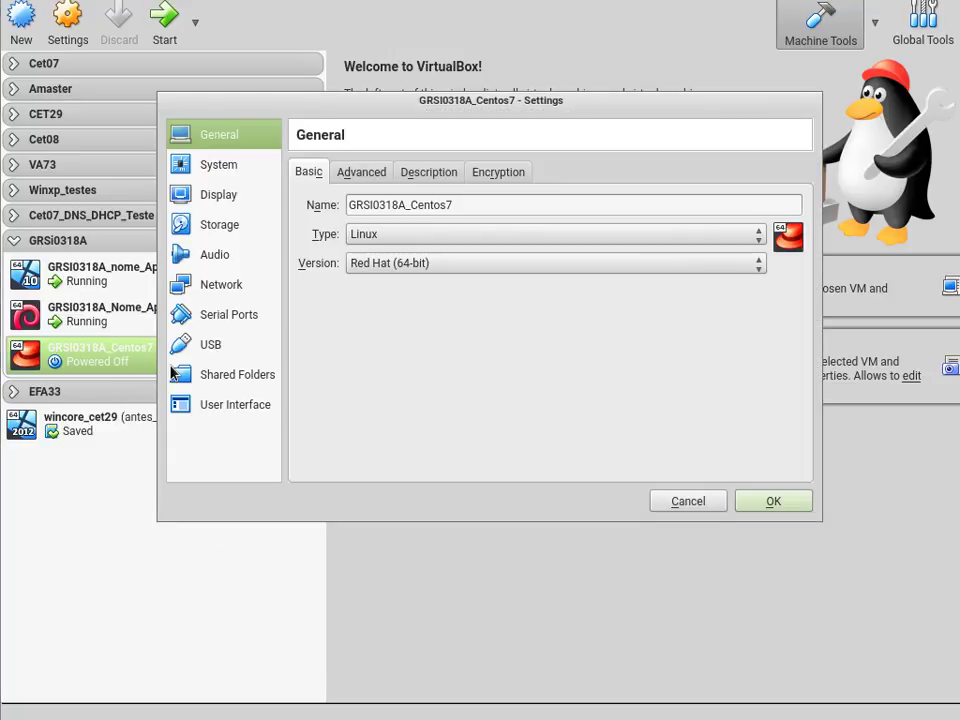
left_click(229, 290)
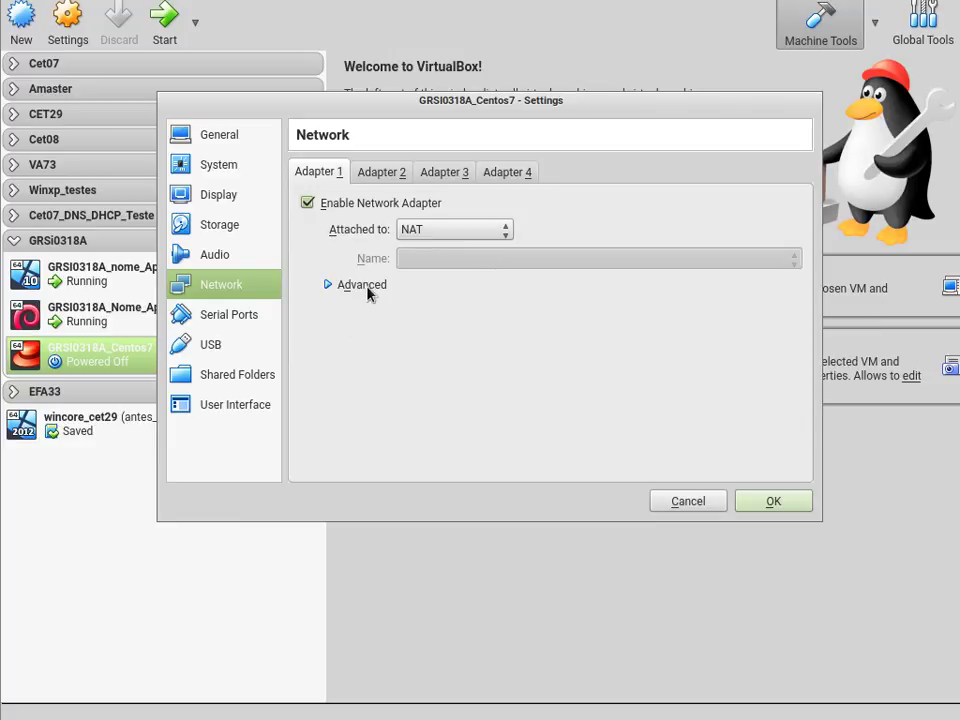
left_click(366, 287)
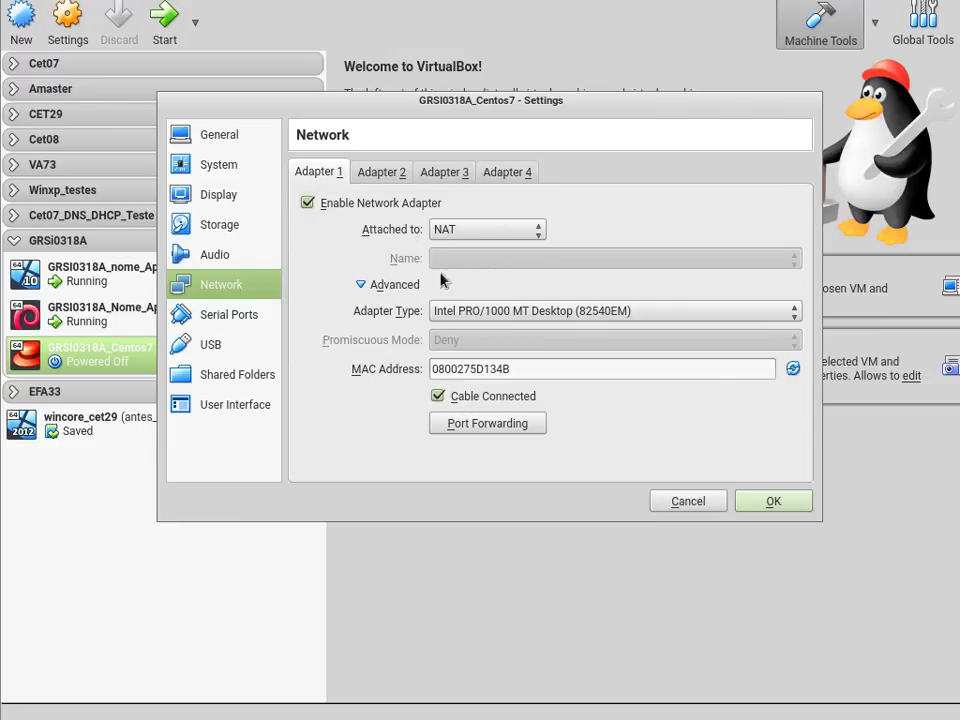
left_click(390, 175)
left_click(366, 204)
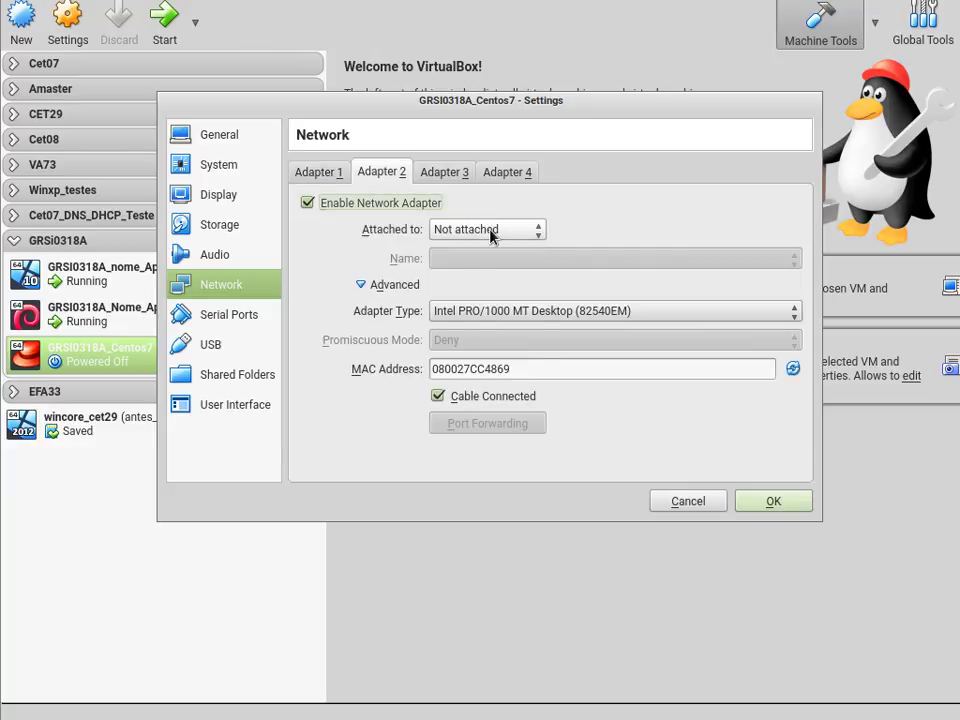
left_click(490, 236)
left_click(506, 308)
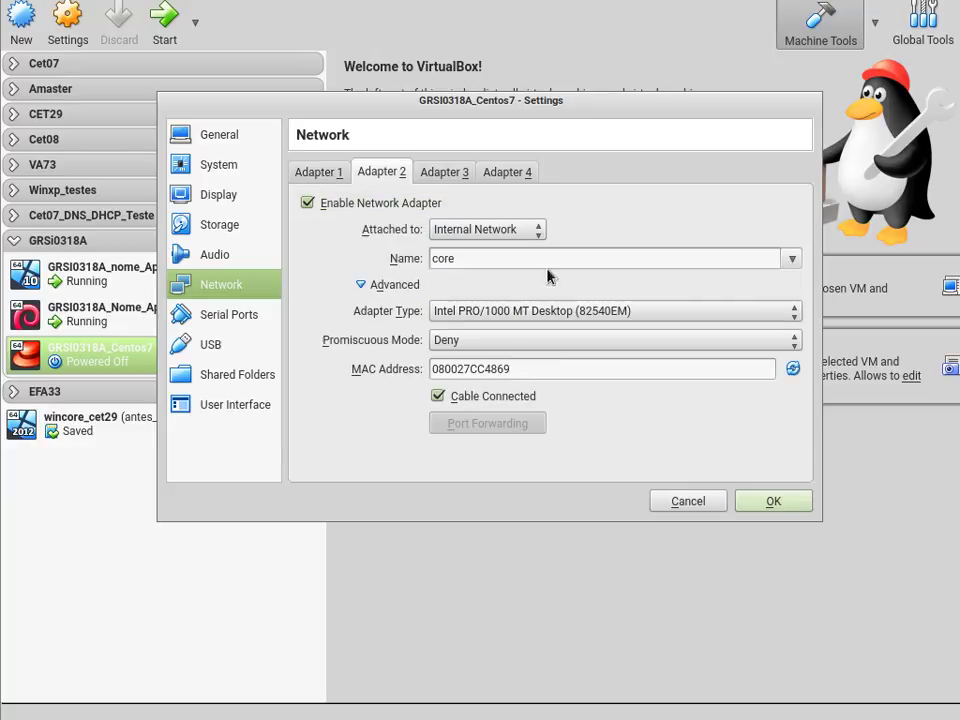
double_click(443, 258)
type("in")
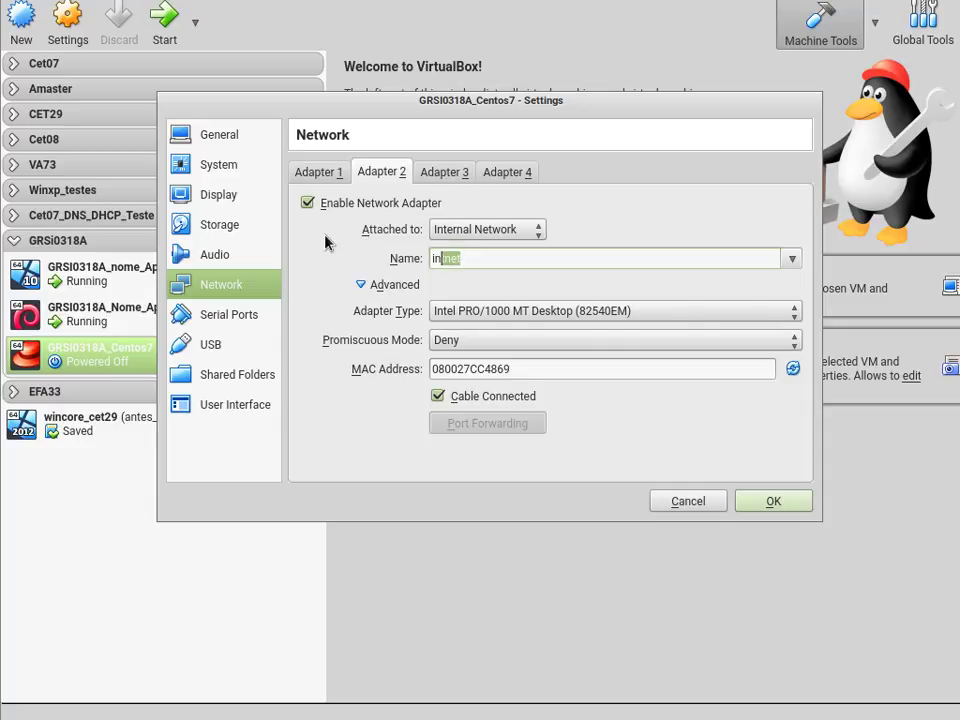
type("tnet")
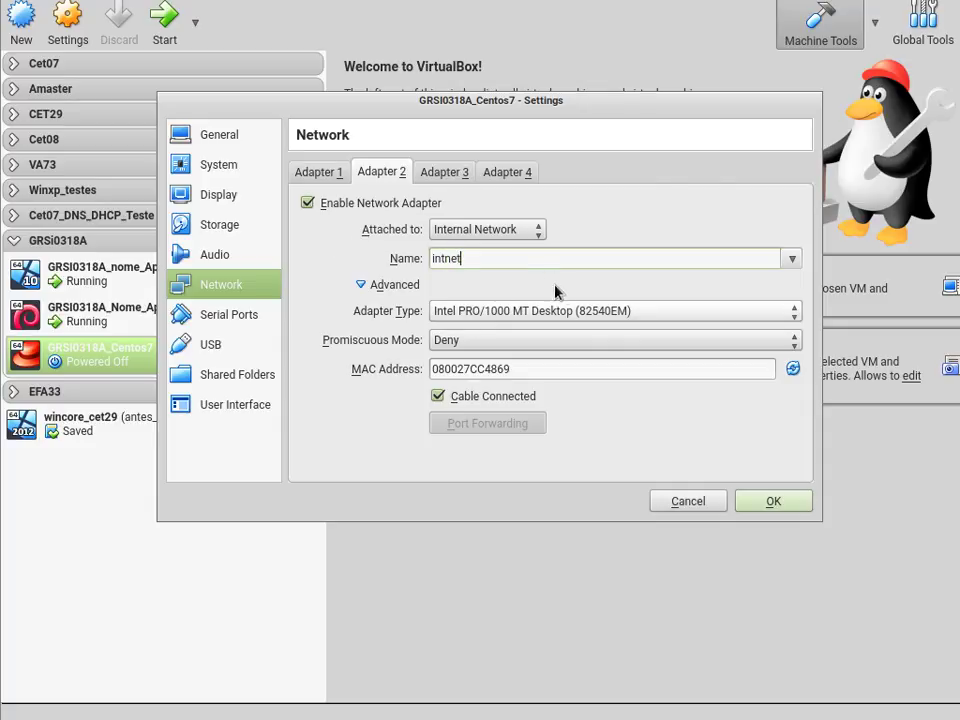
- Load CentOS-7-x86_64-DVD-1708.iso into the optical drive, save the settings, and start the VM
left_click(222, 226)
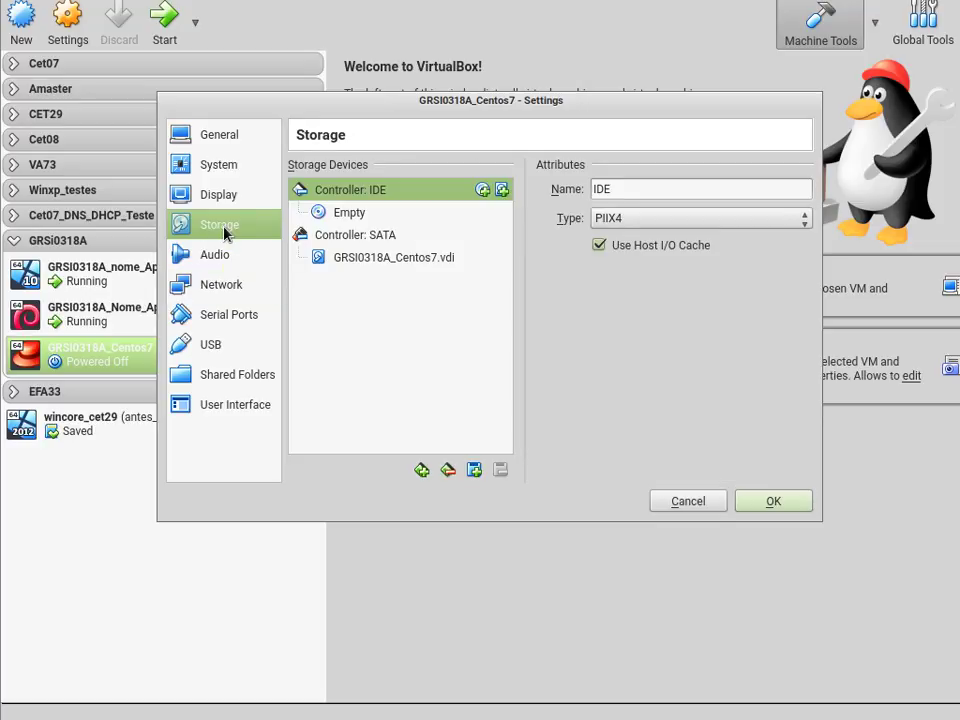
left_click(362, 213)
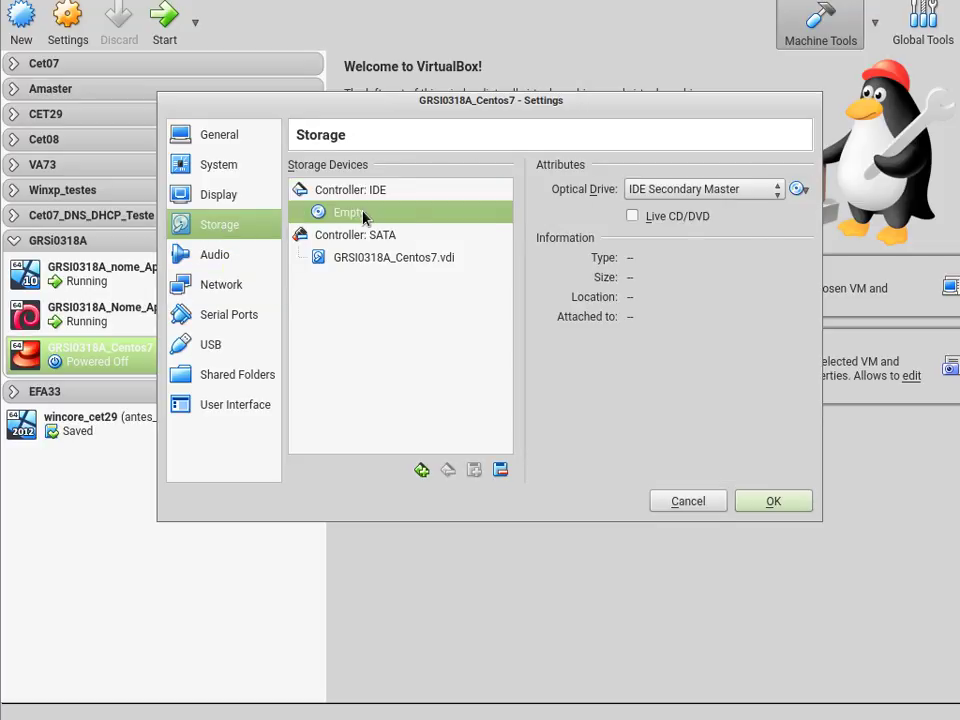
left_click(807, 196)
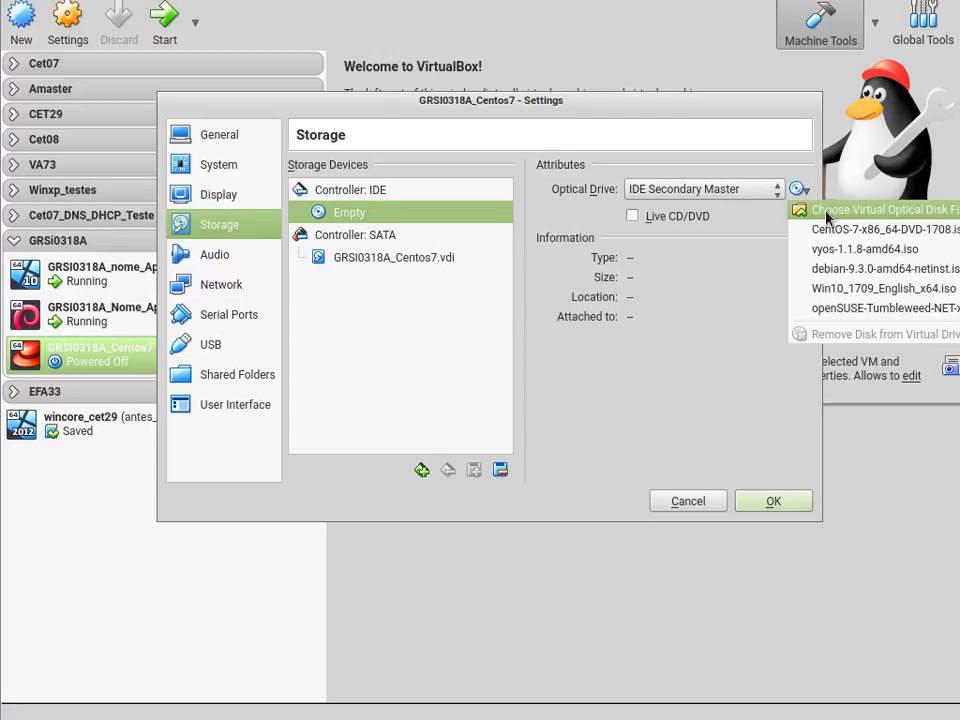
left_click(826, 218)
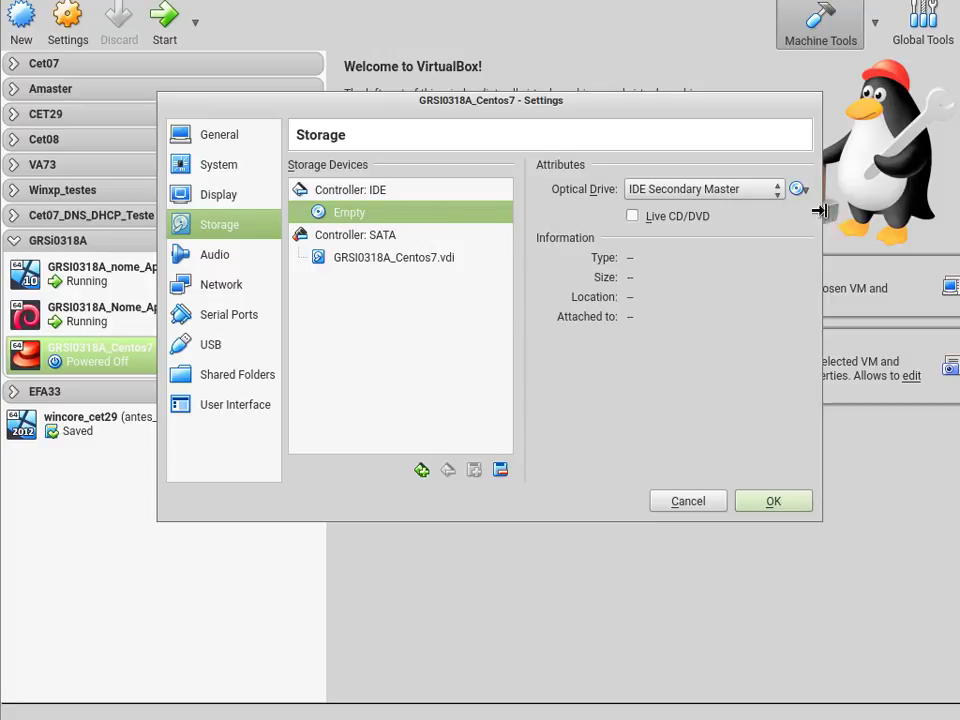
left_click_drag(724, 178, 363, 88)
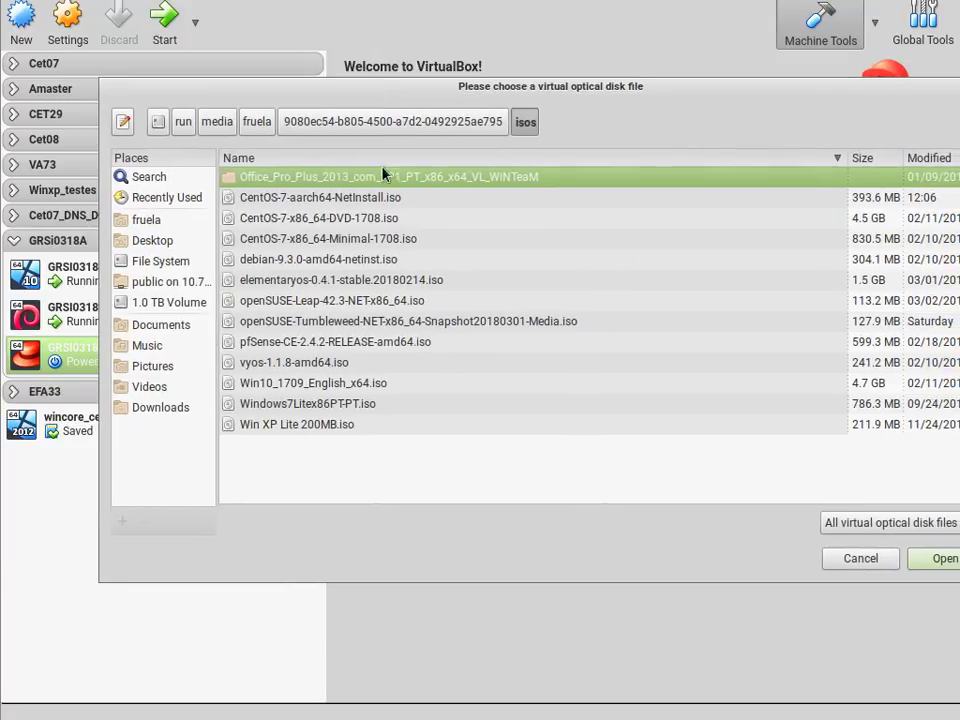
left_click(336, 224)
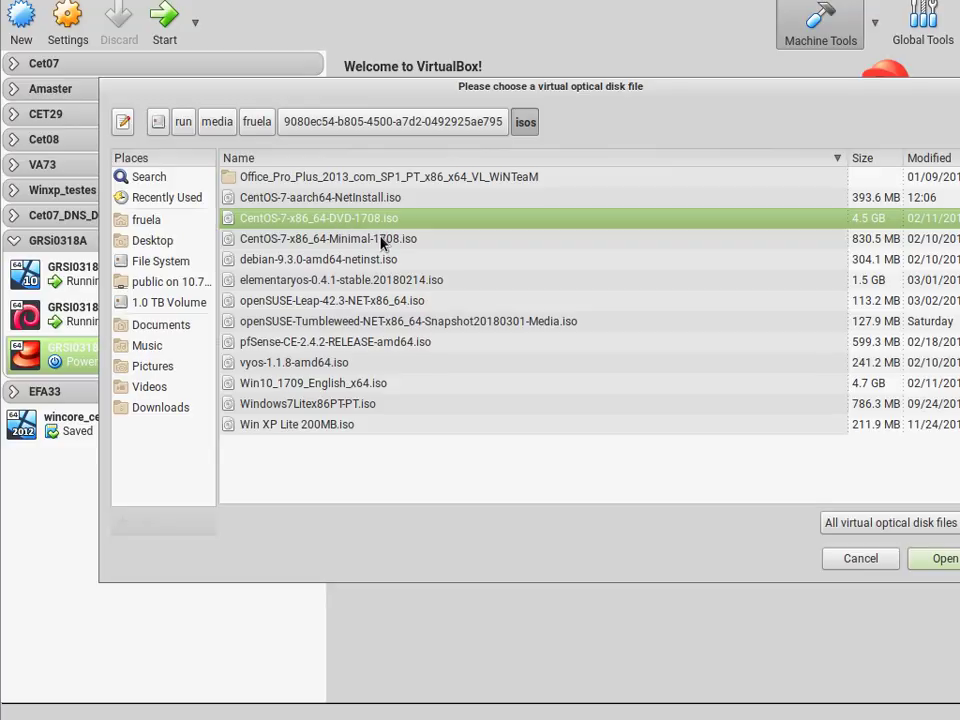
left_click(593, 246)
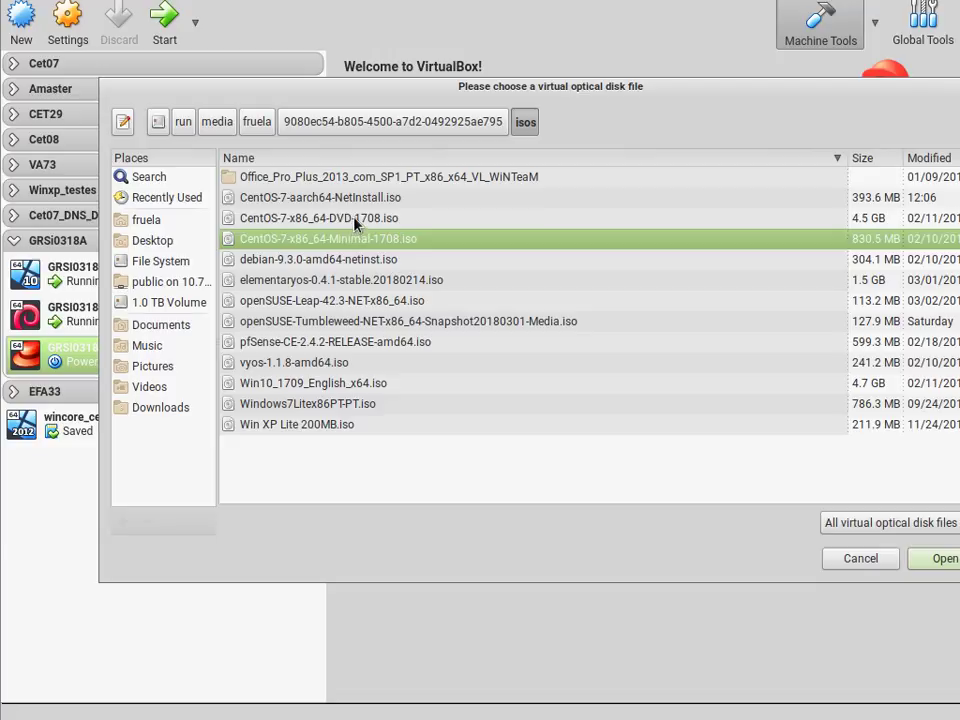
left_click(276, 222)
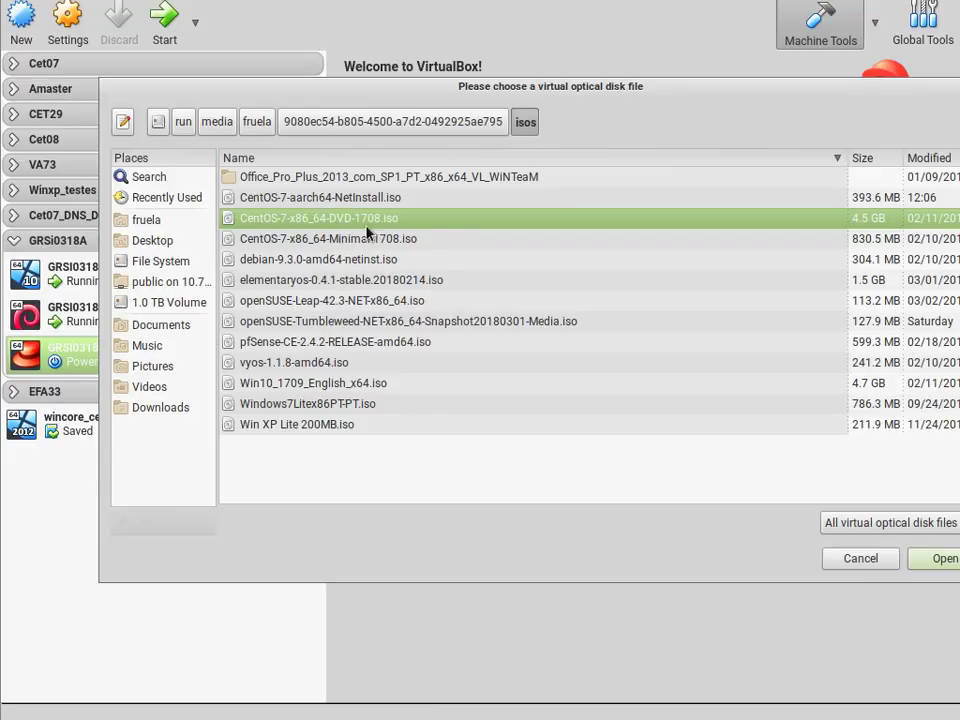
left_click(945, 558)
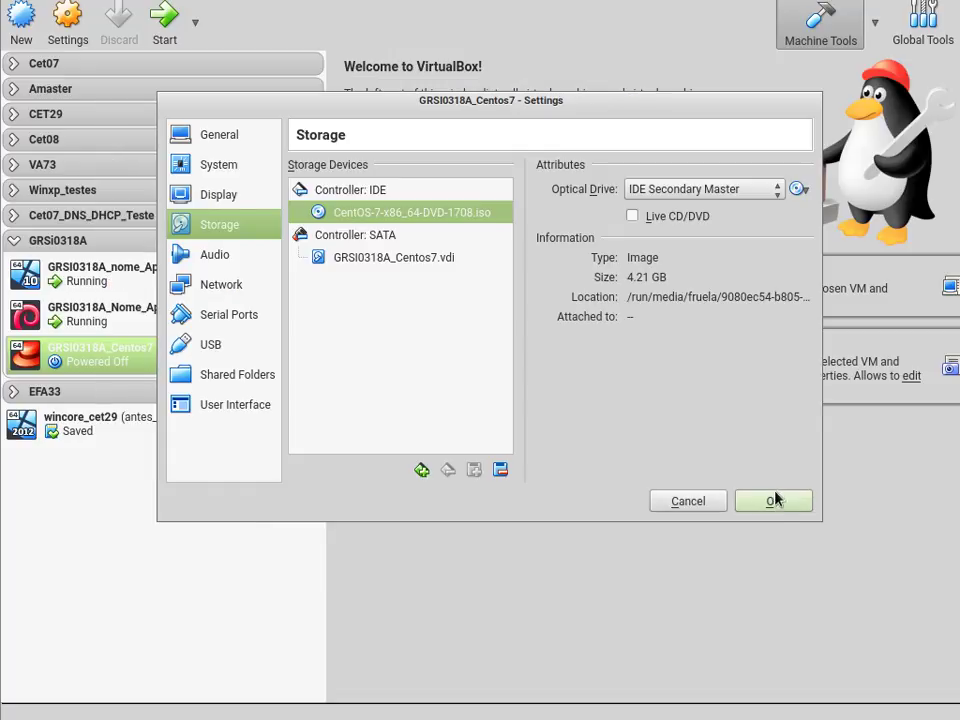
left_click(770, 497)
left_click(162, 32)
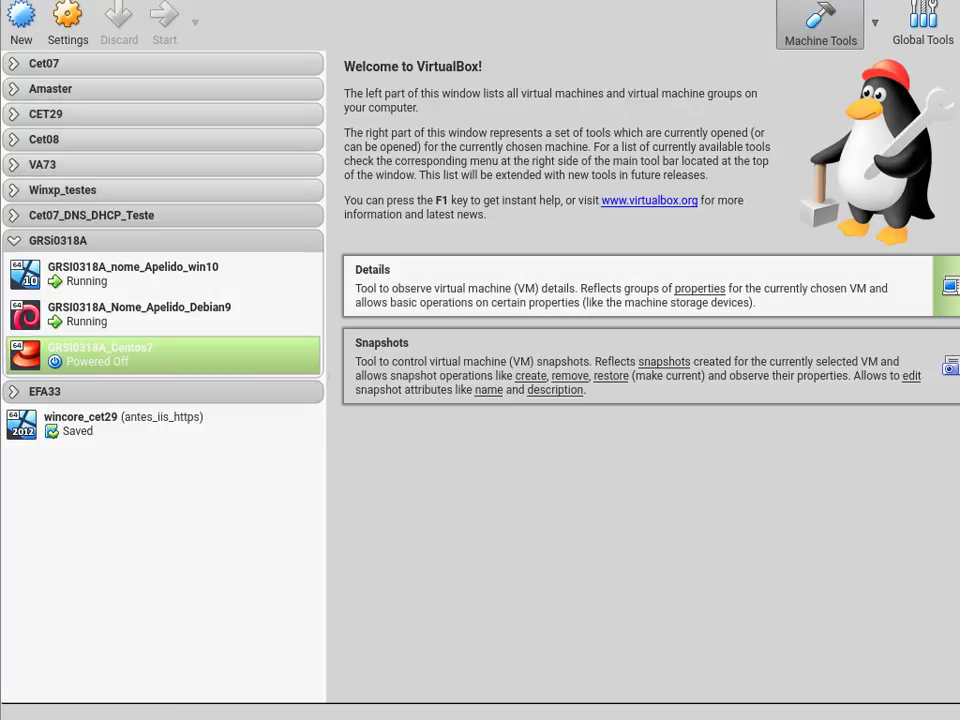
- Boot the Install CentOS 7 option from the VM's boot menu
left_click_drag(770, 165, 198, 57)
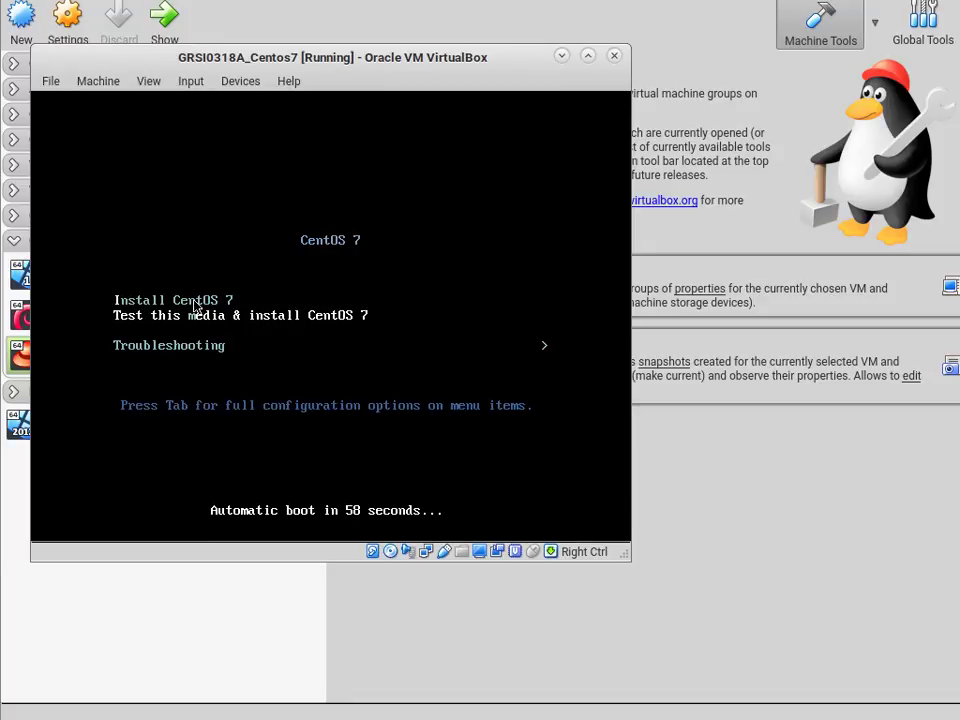
key("Up")
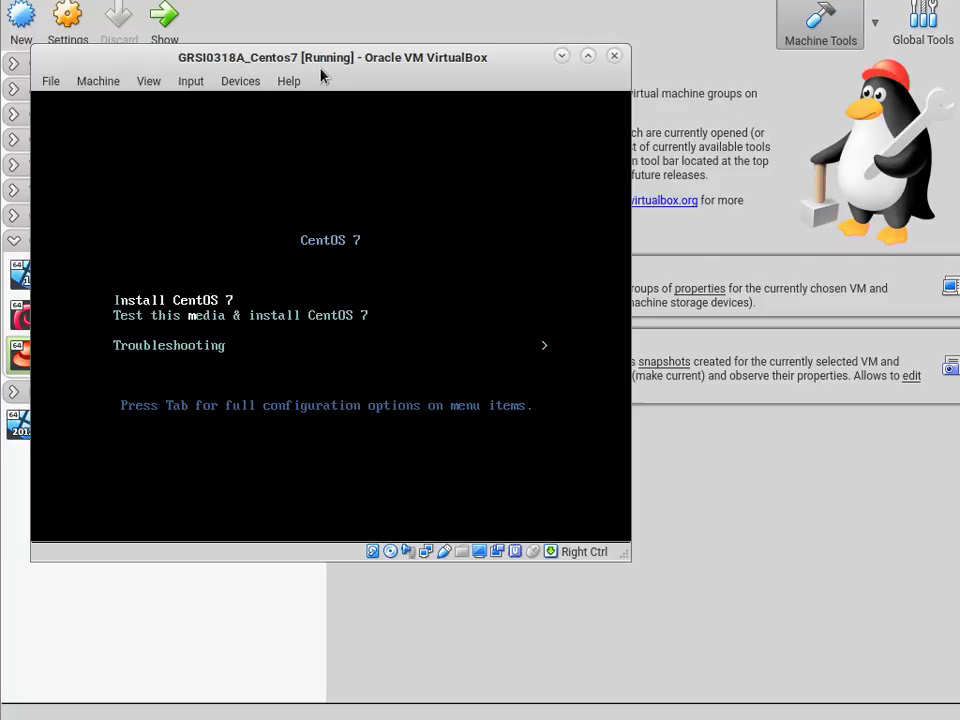
key("Return")
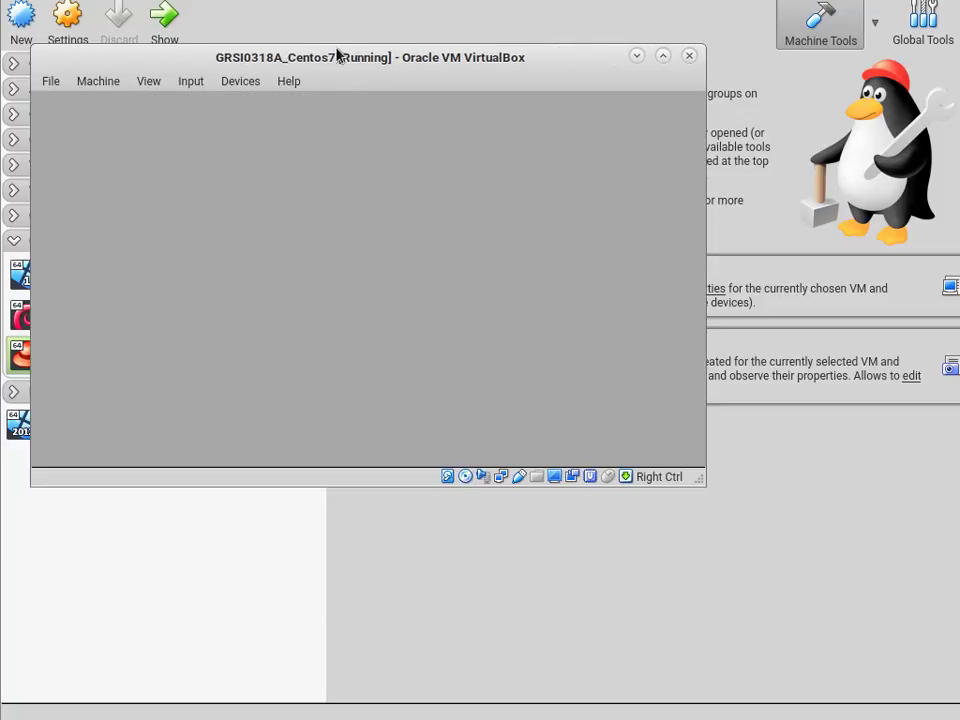
- Let the VM capture the mouse and continue with English (United States) as install language
left_click_drag(336, 55, 332, 17)
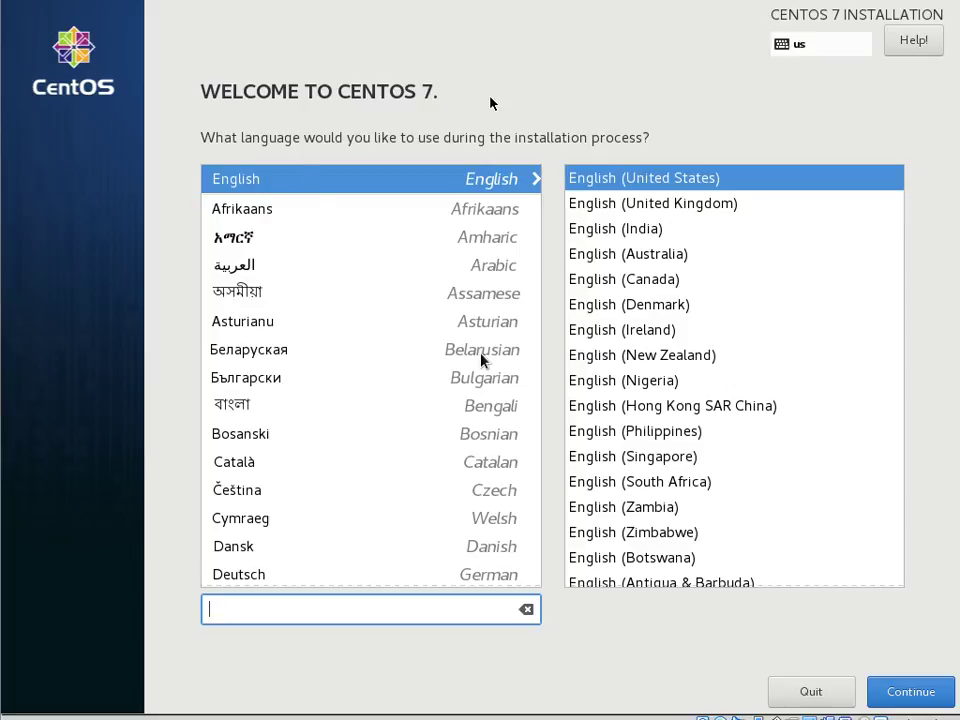
left_click(486, 39)
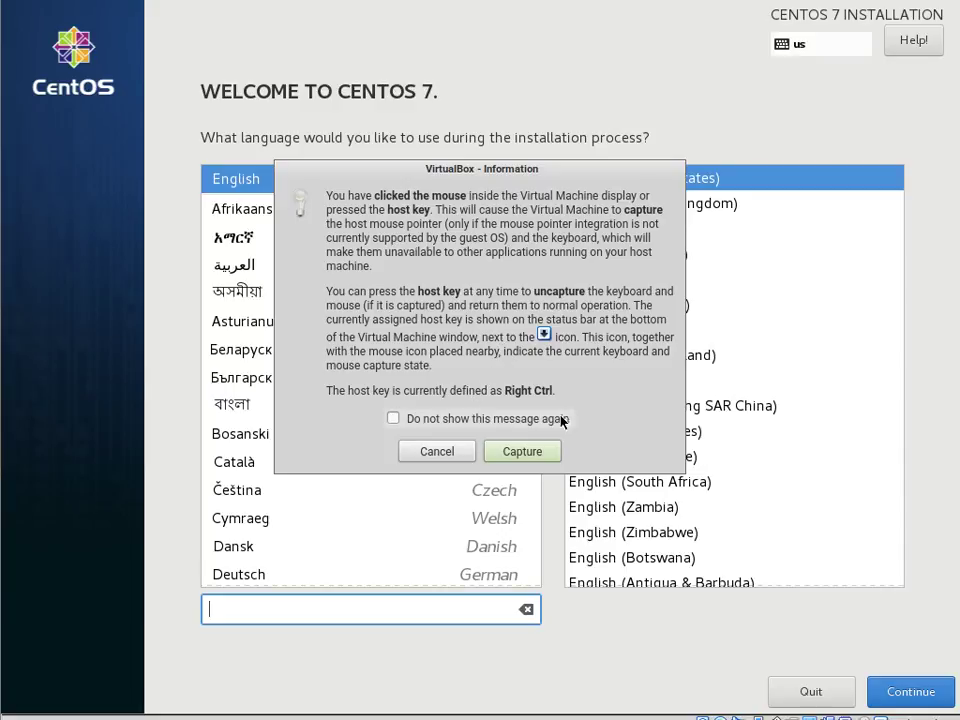
left_click(551, 455)
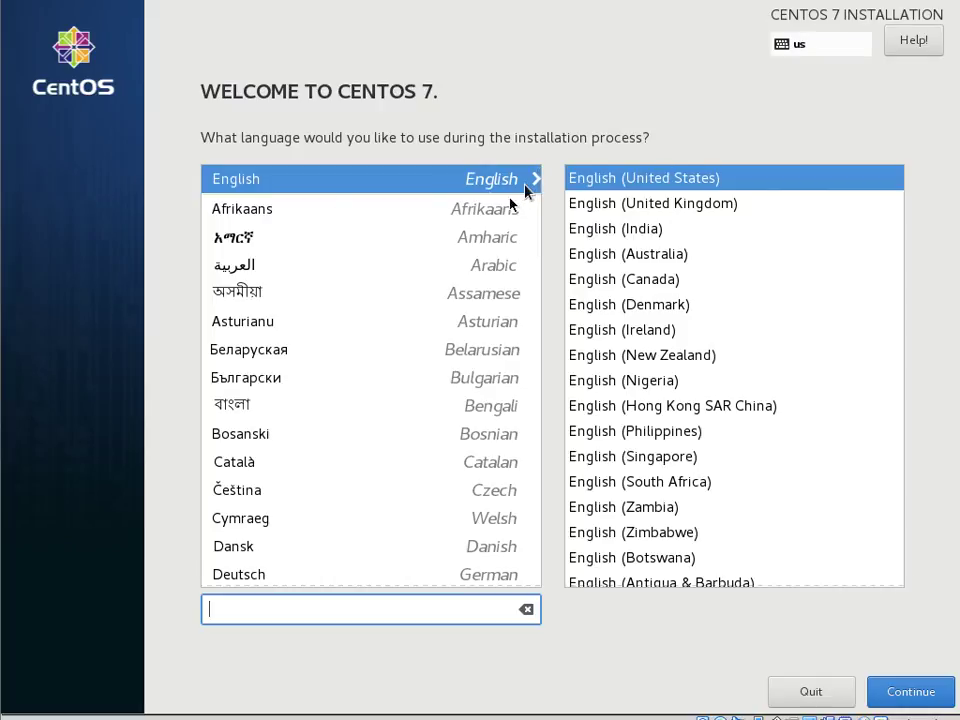
left_click(532, 215)
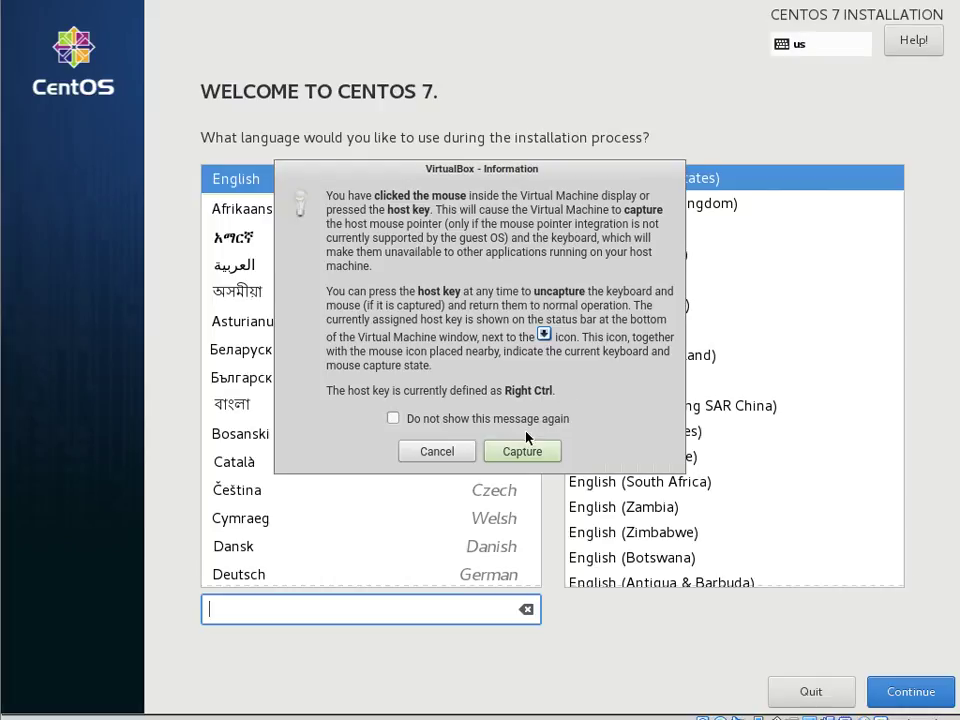
left_click(508, 450)
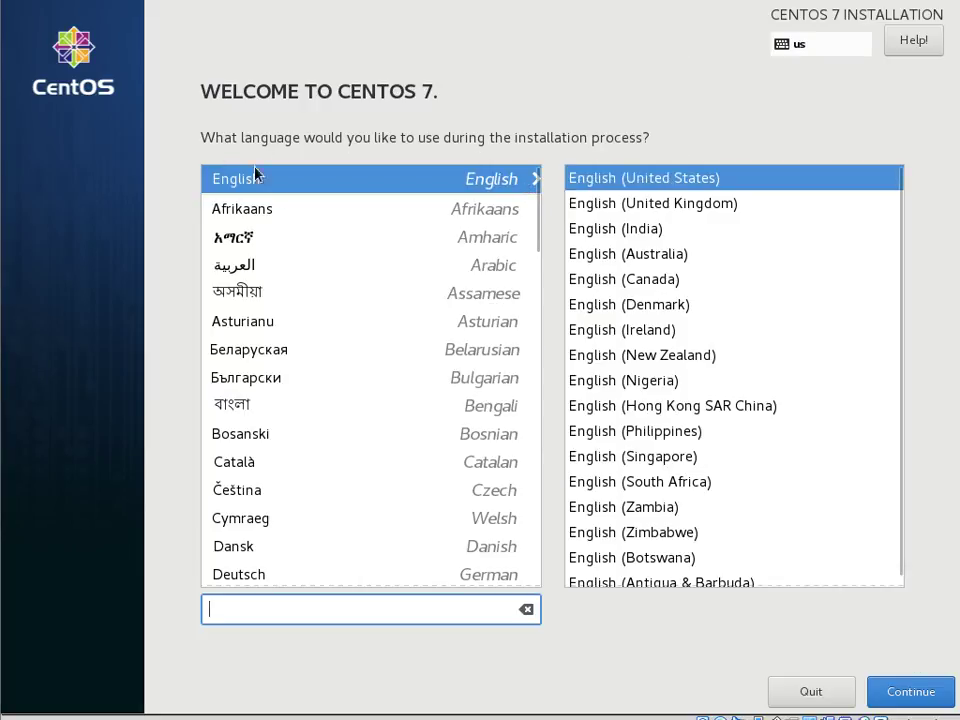
left_click(911, 700)
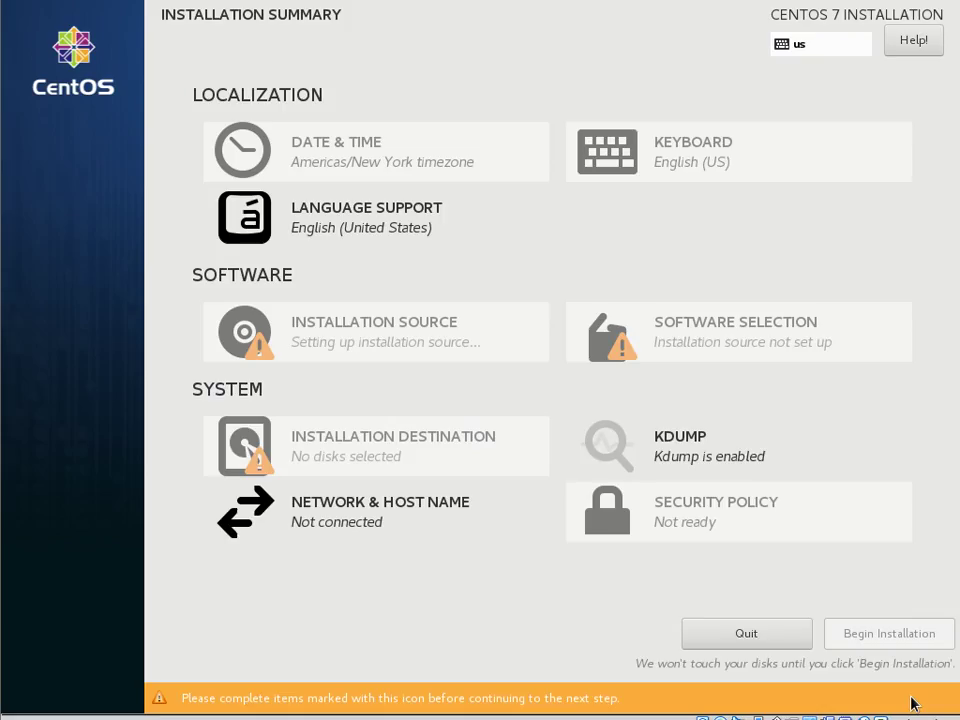
- Set the installer timezone to Europe/Lisbon
left_click(338, 153)
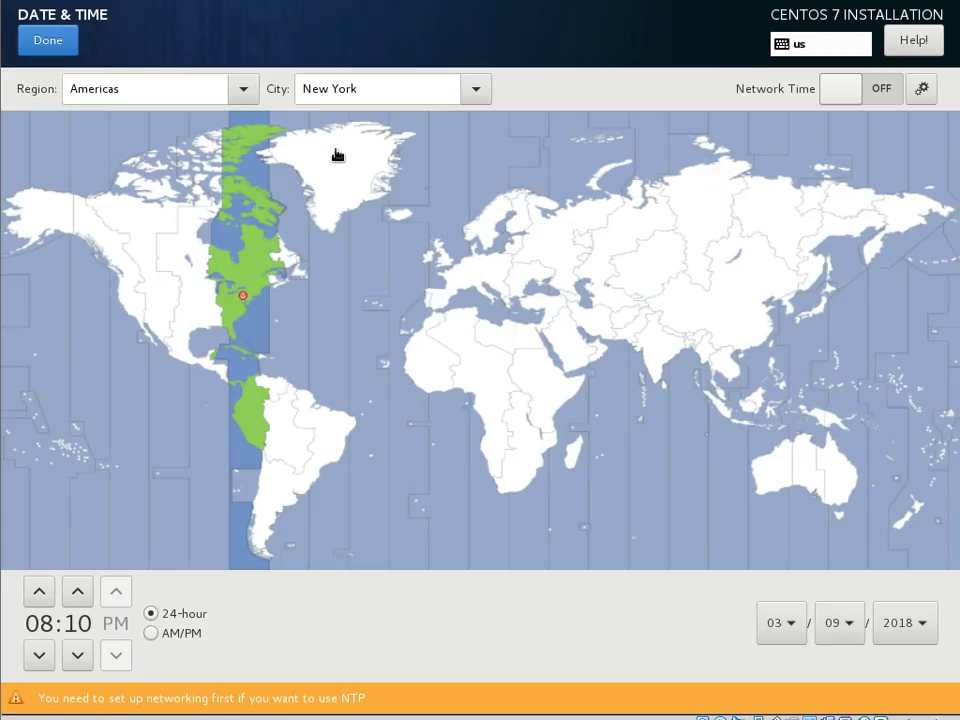
left_click(428, 305)
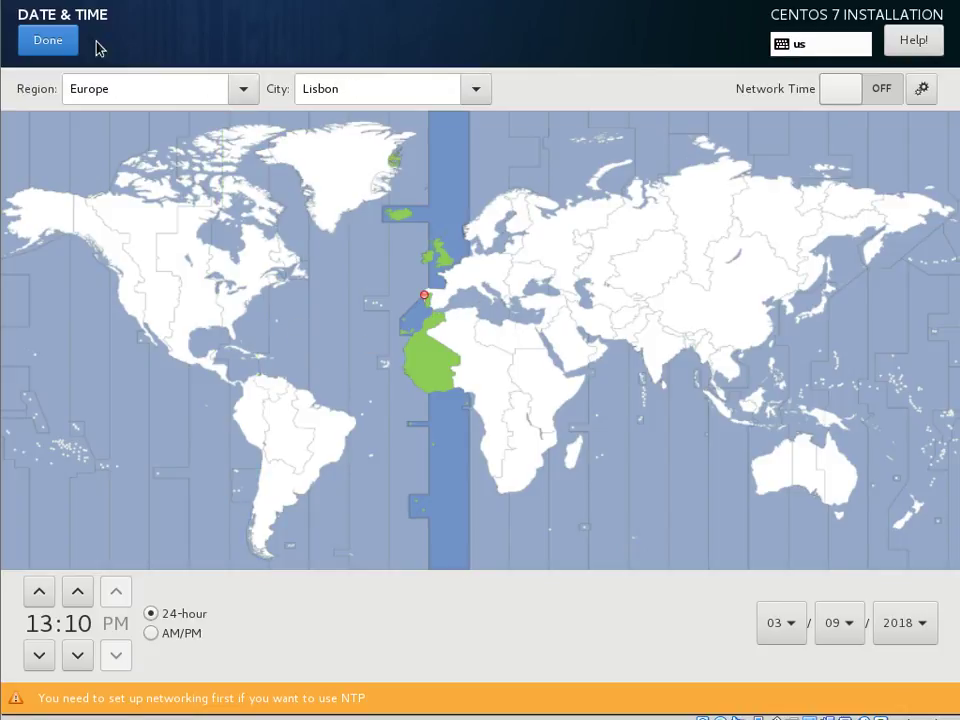
left_click(64, 41)
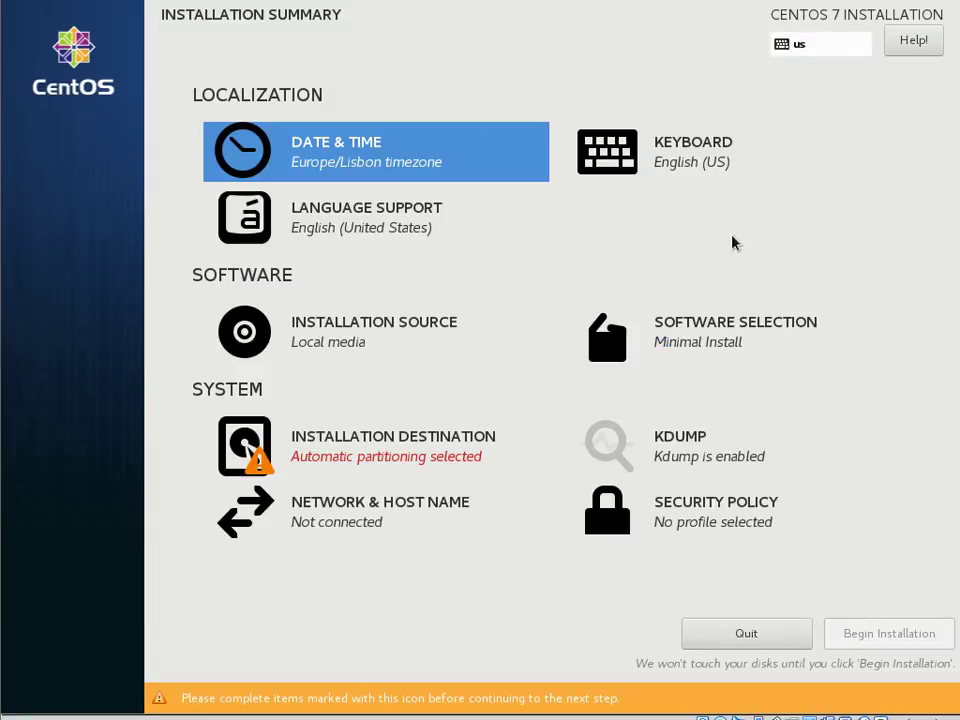
- Add the Portuguese keyboard layout and remove English (US), leaving Portuguese only
left_click(696, 169)
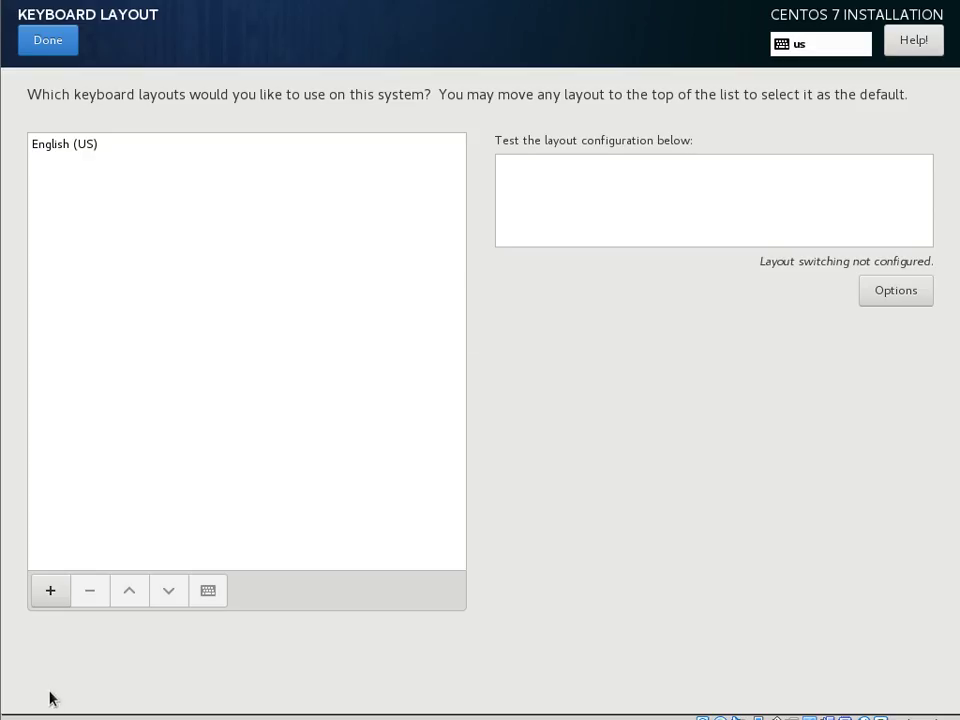
left_click(51, 592)
type("por")
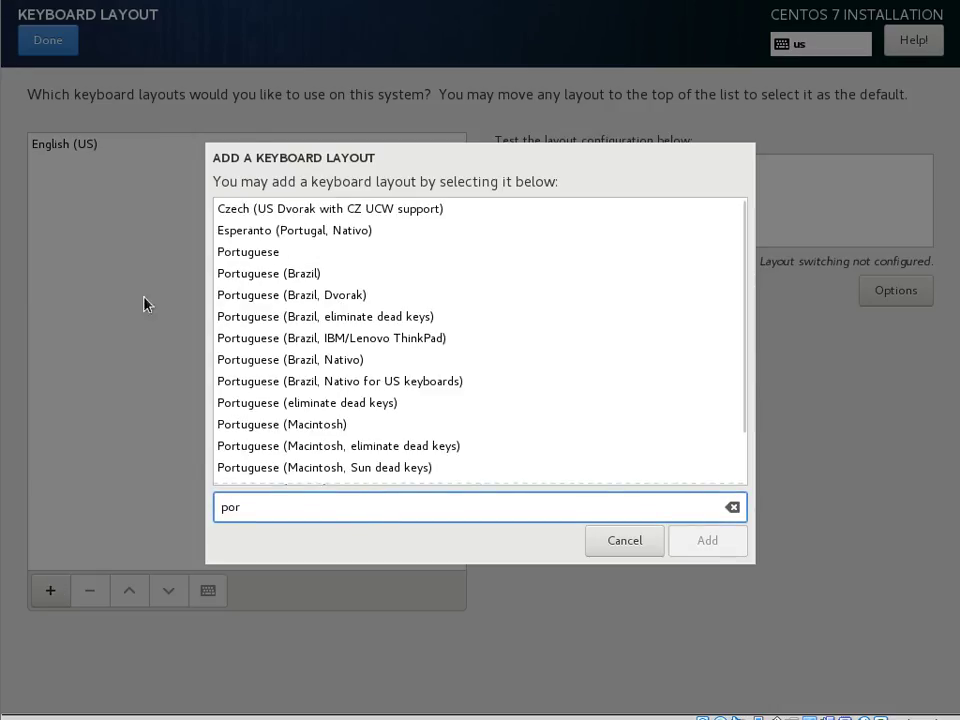
left_click(270, 254)
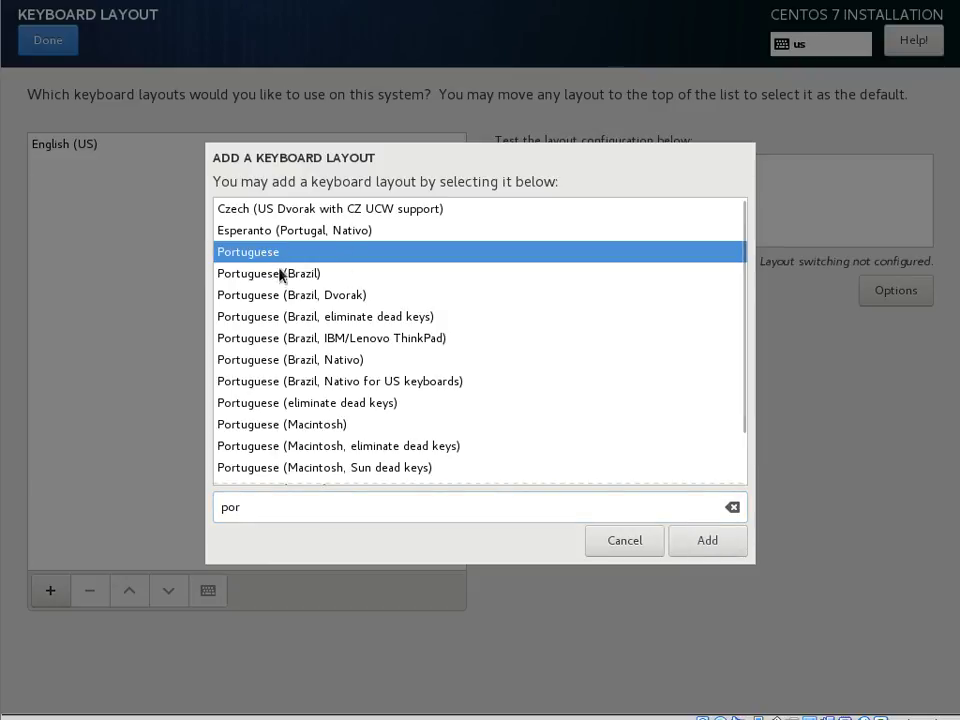
left_click(733, 552)
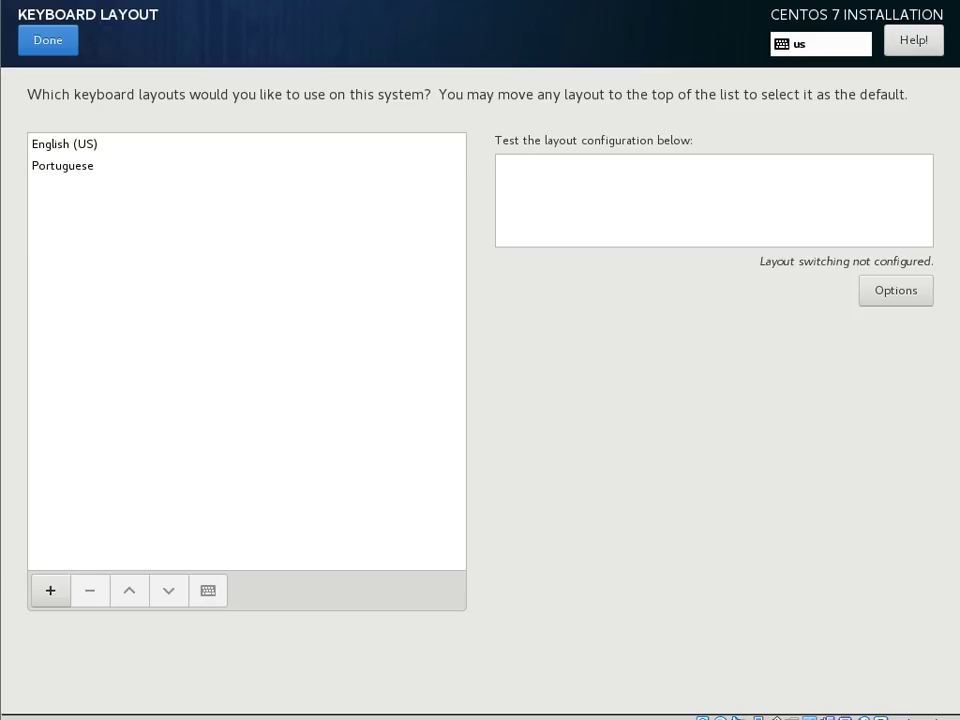
left_click(42, 148)
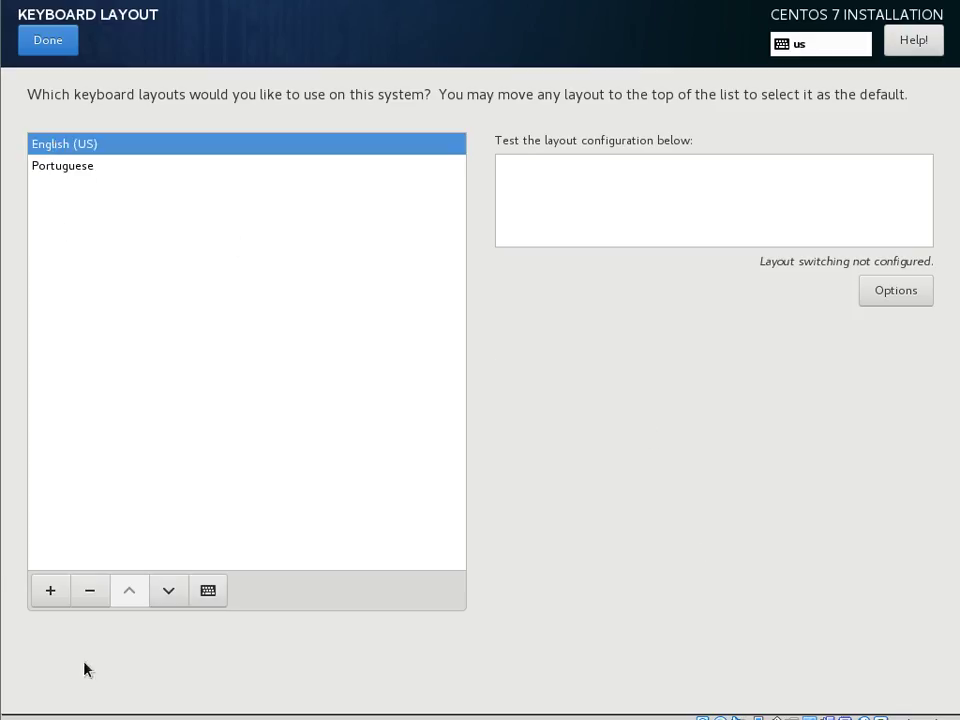
left_click(86, 600)
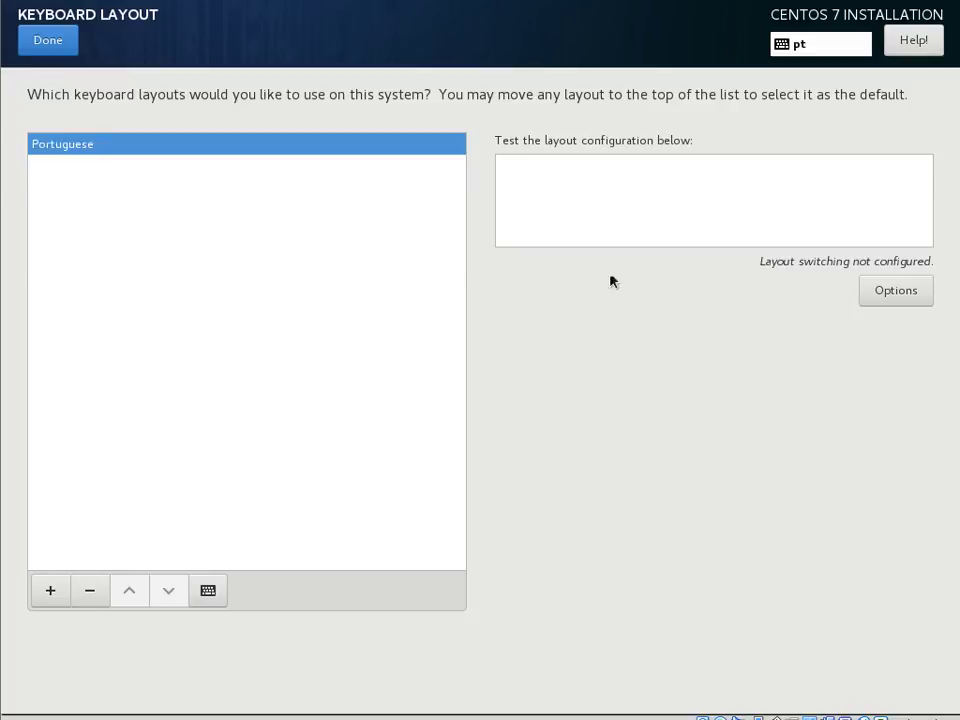
left_click(44, 36)
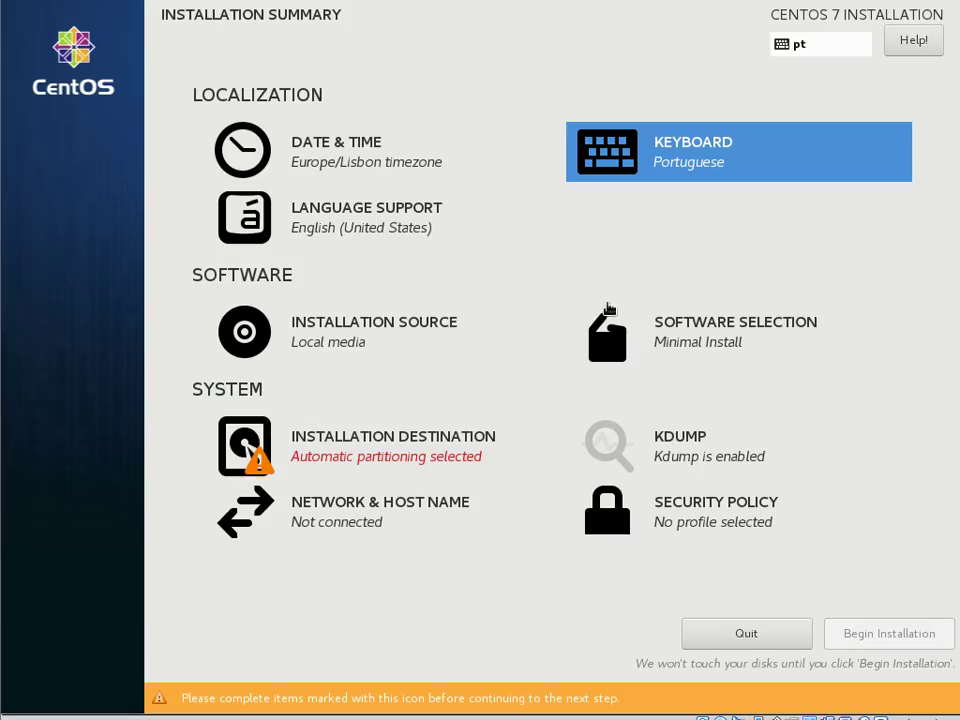
- Accept local media as source and select the VBOX disk with automatic partitioning
left_click(313, 336)
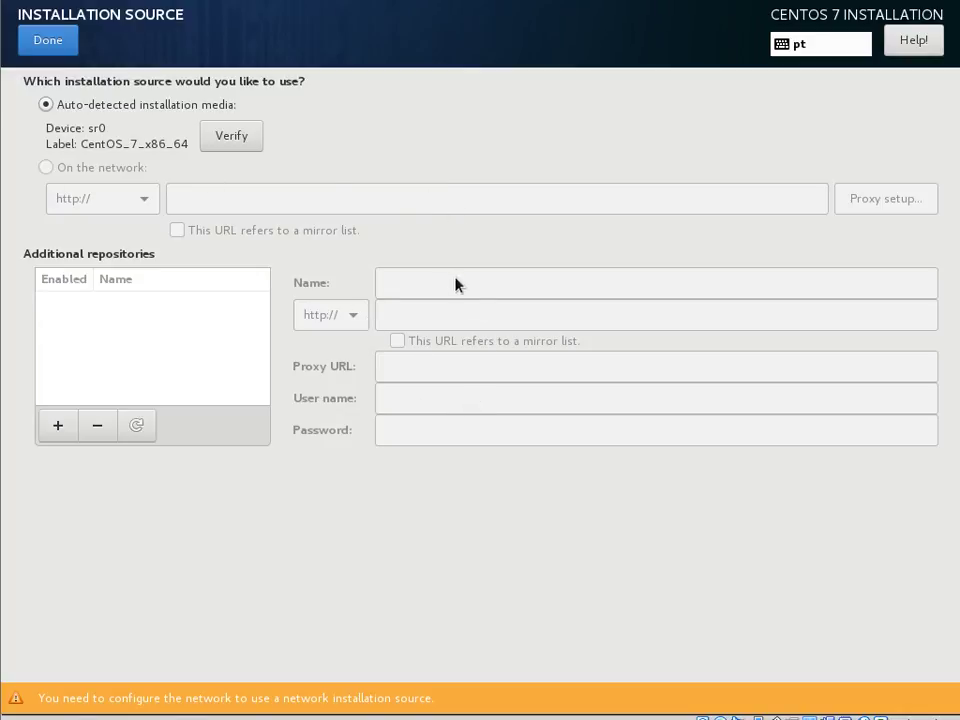
left_click(38, 36)
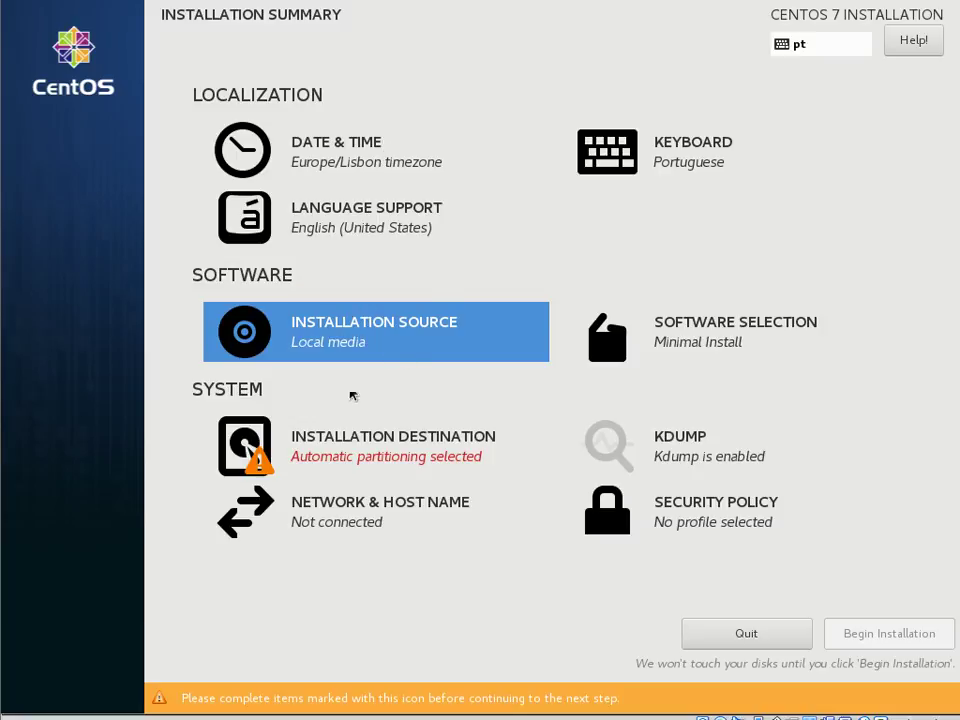
left_click(322, 448)
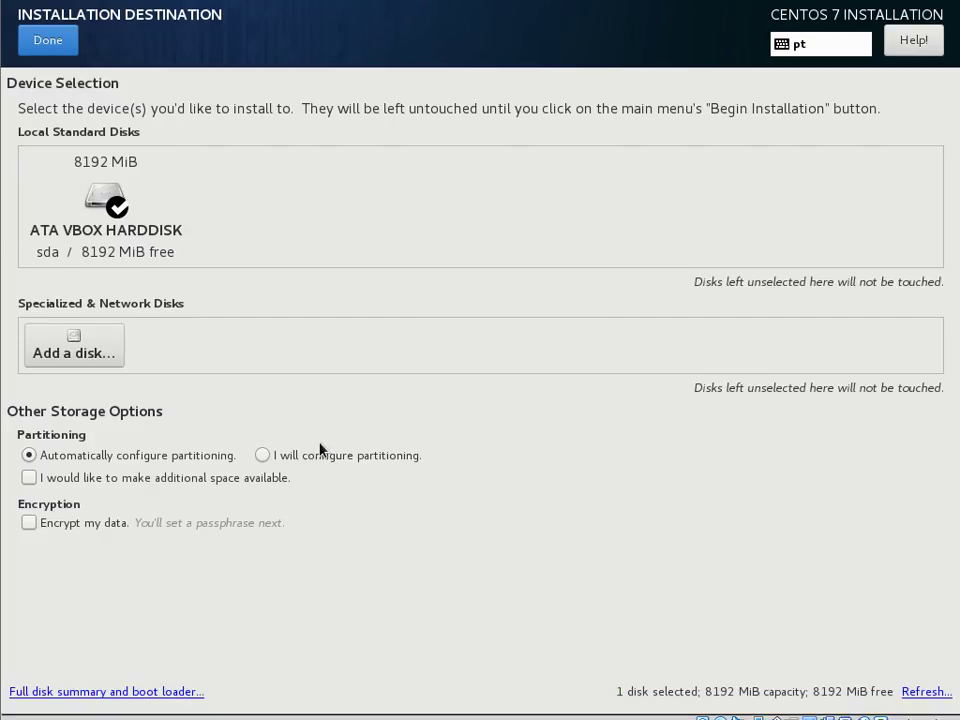
left_click(105, 200)
left_click(110, 200)
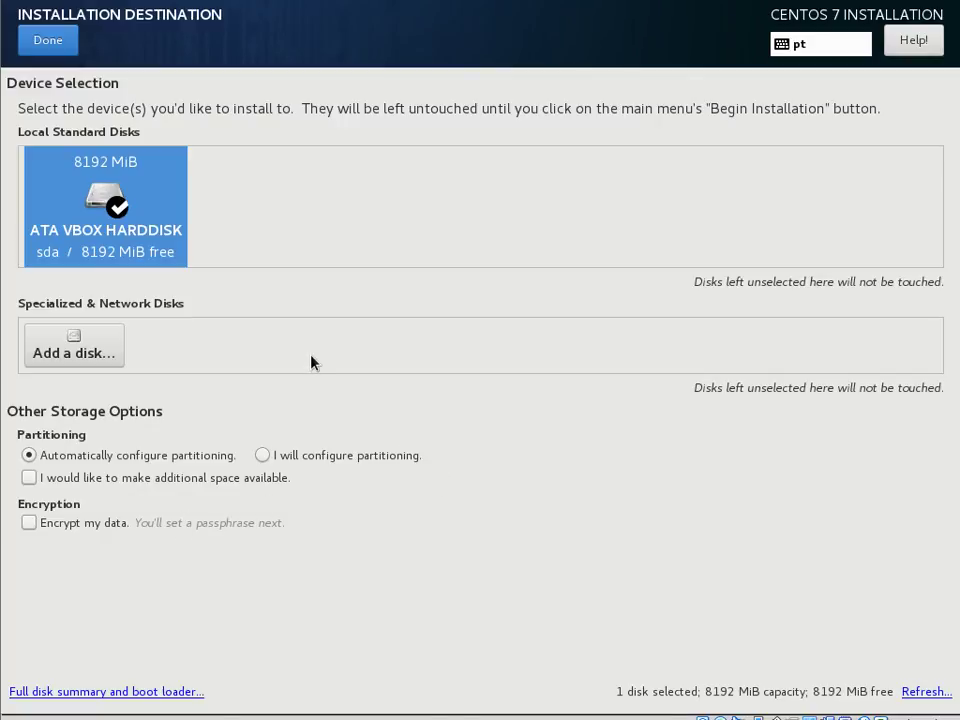
left_click(49, 46)
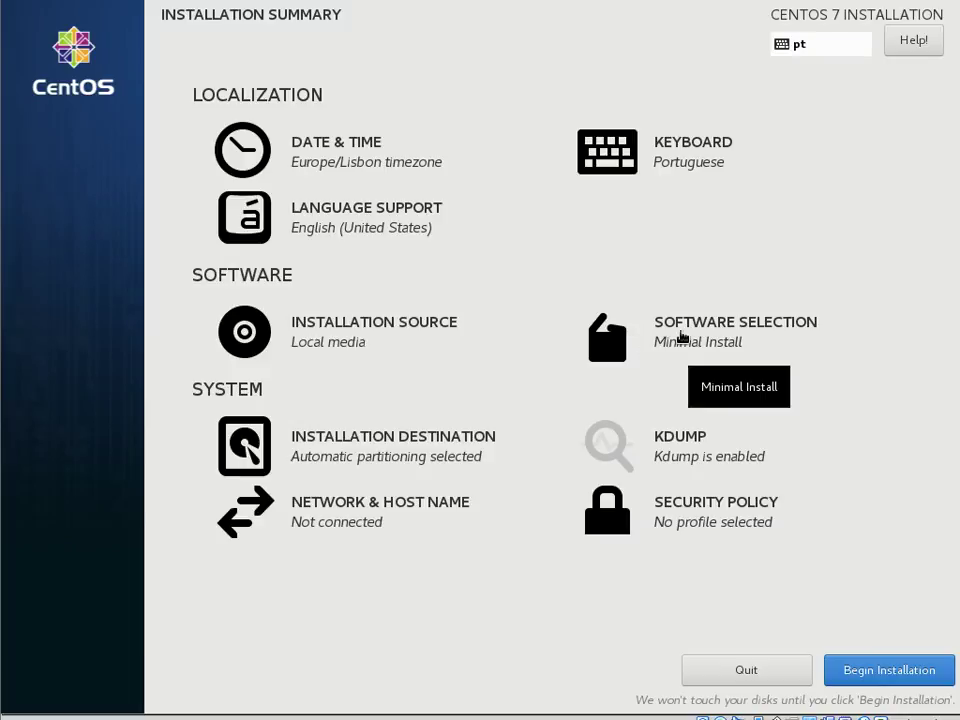
left_click(680, 337)
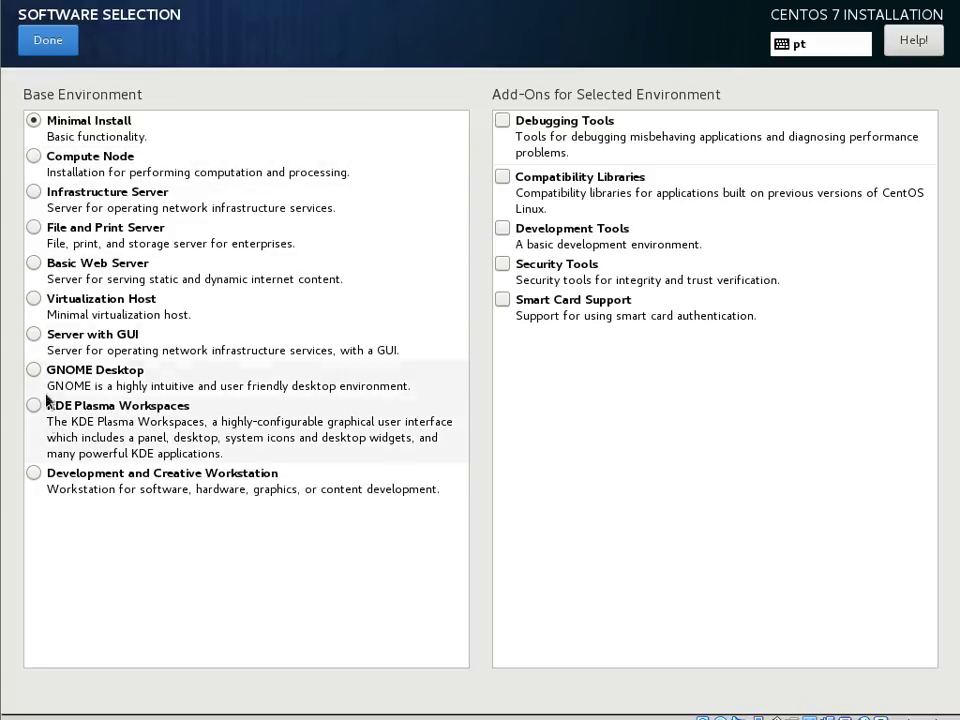
left_click(34, 264)
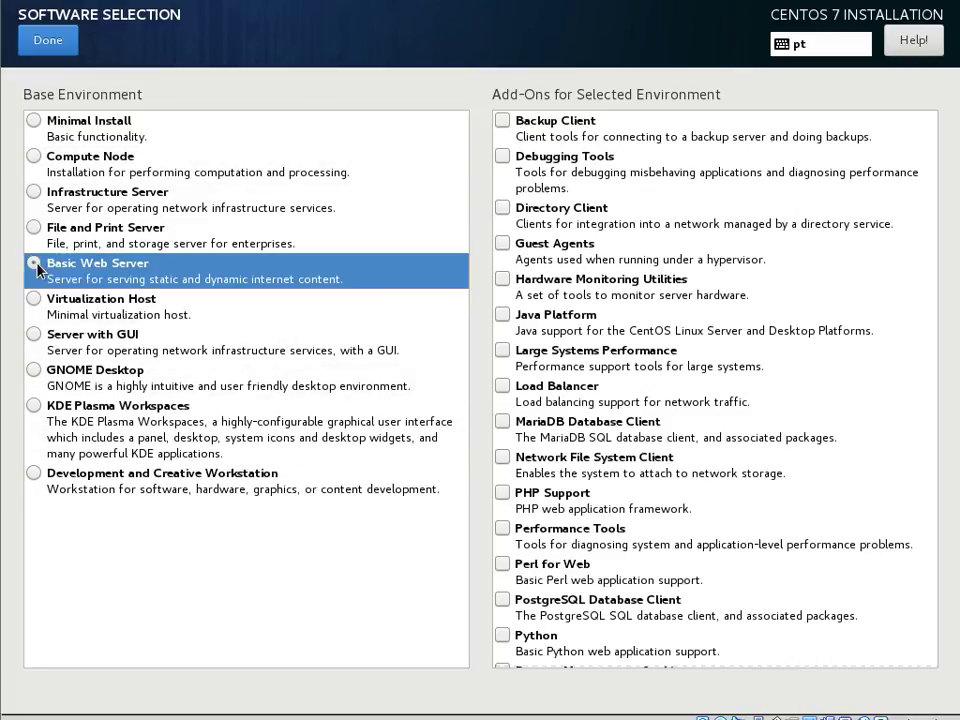
left_click(506, 389)
left_click(503, 387)
left_click(503, 387)
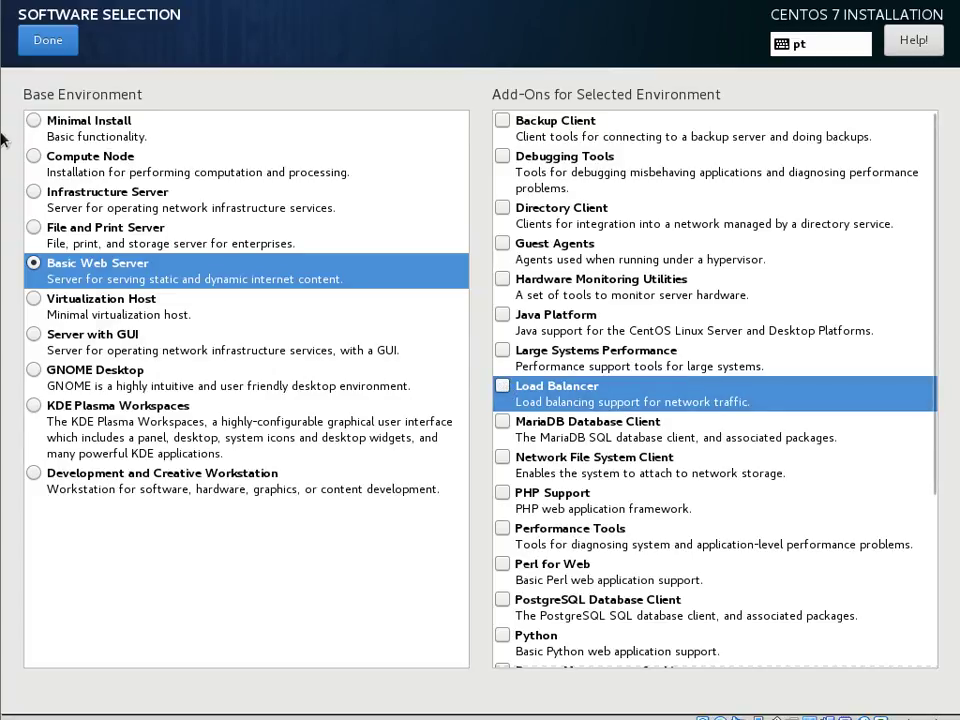
left_click(33, 475)
scroll(765, 306, "down", 5)
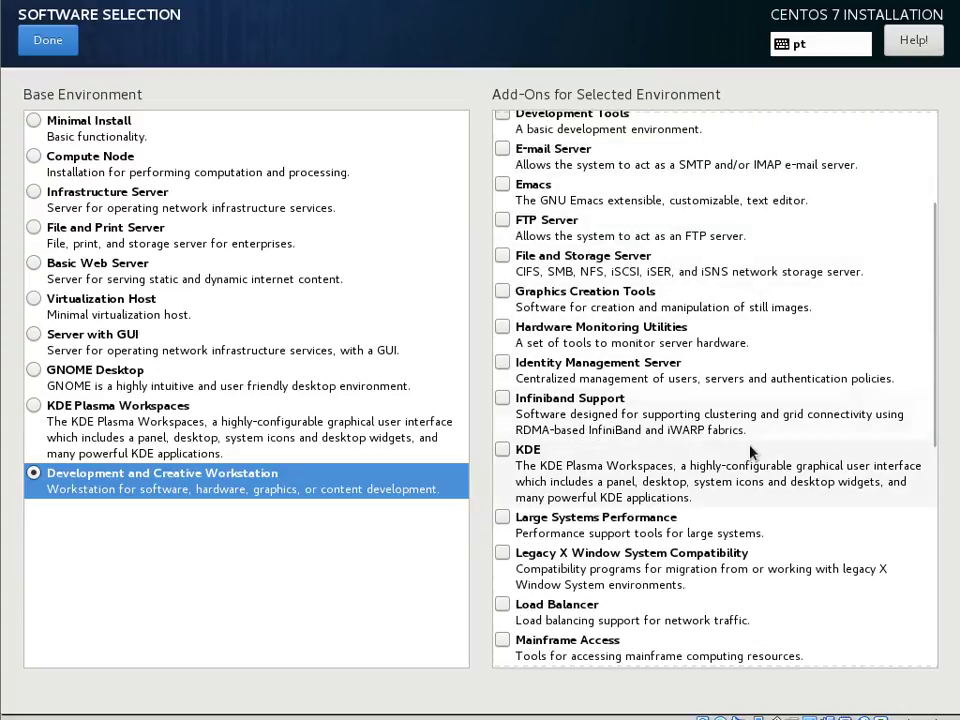
scroll(712, 432, "up", 5)
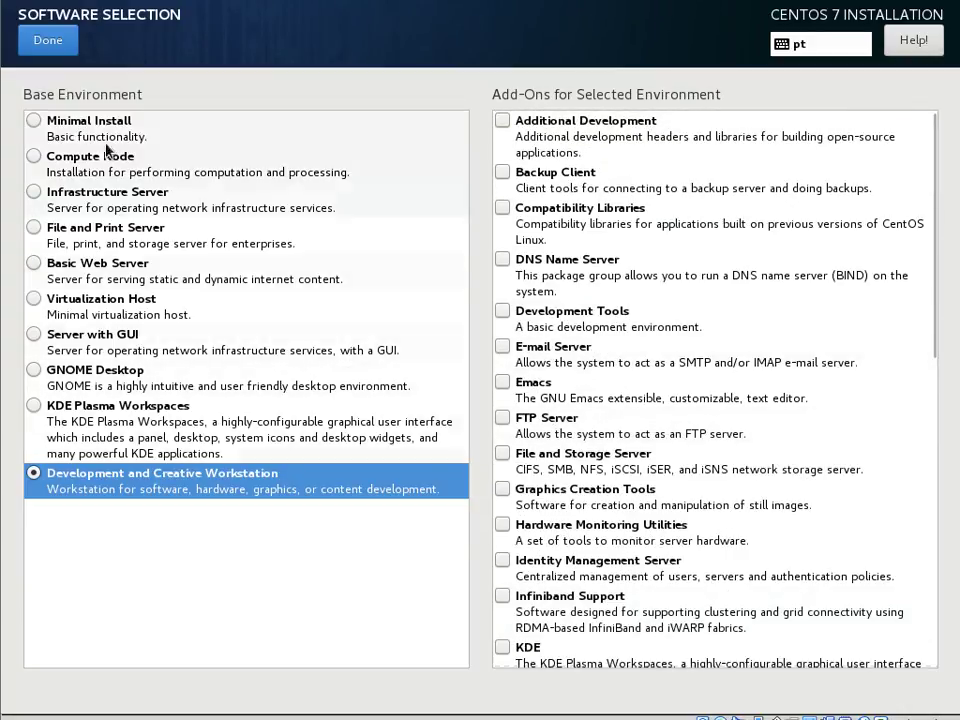
left_click(33, 121)
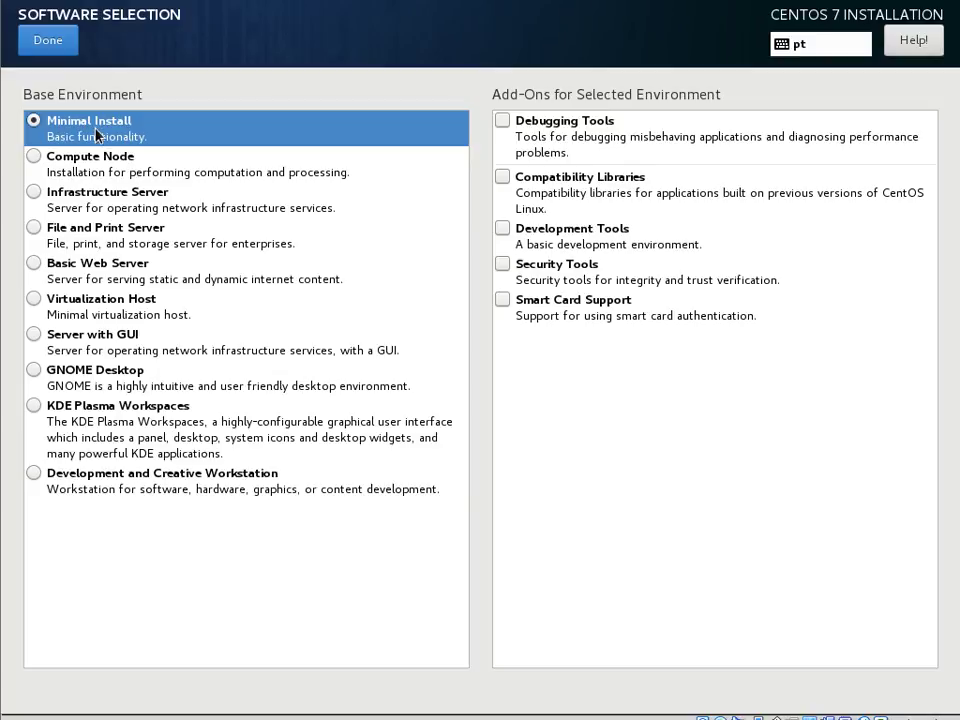
left_click(45, 42)
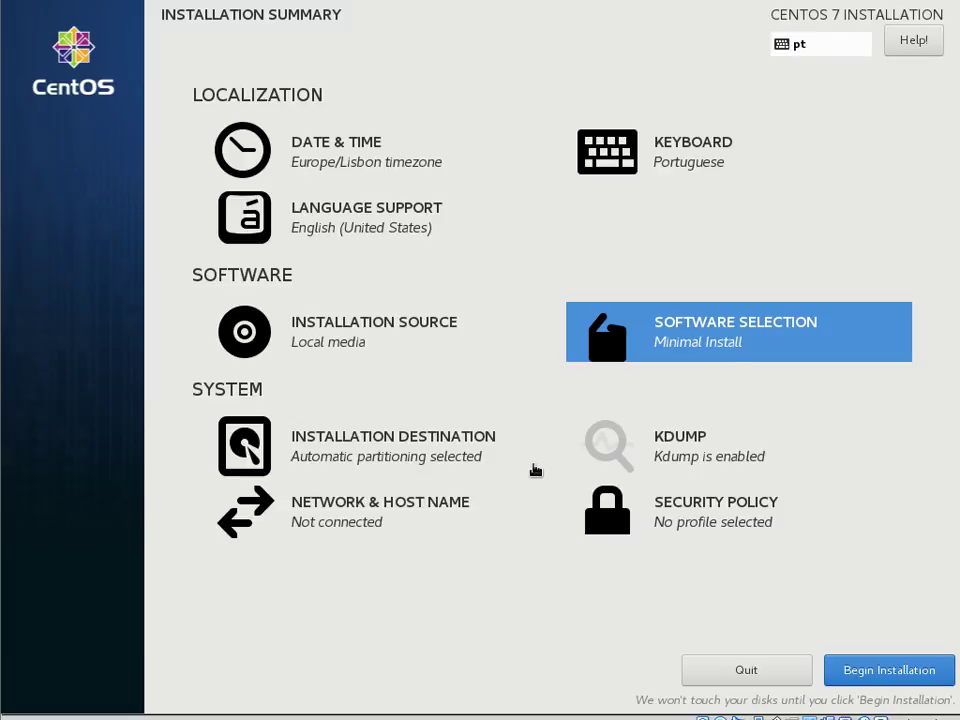
- Begin the installation and enter a root password and its confirmation
left_click(891, 678)
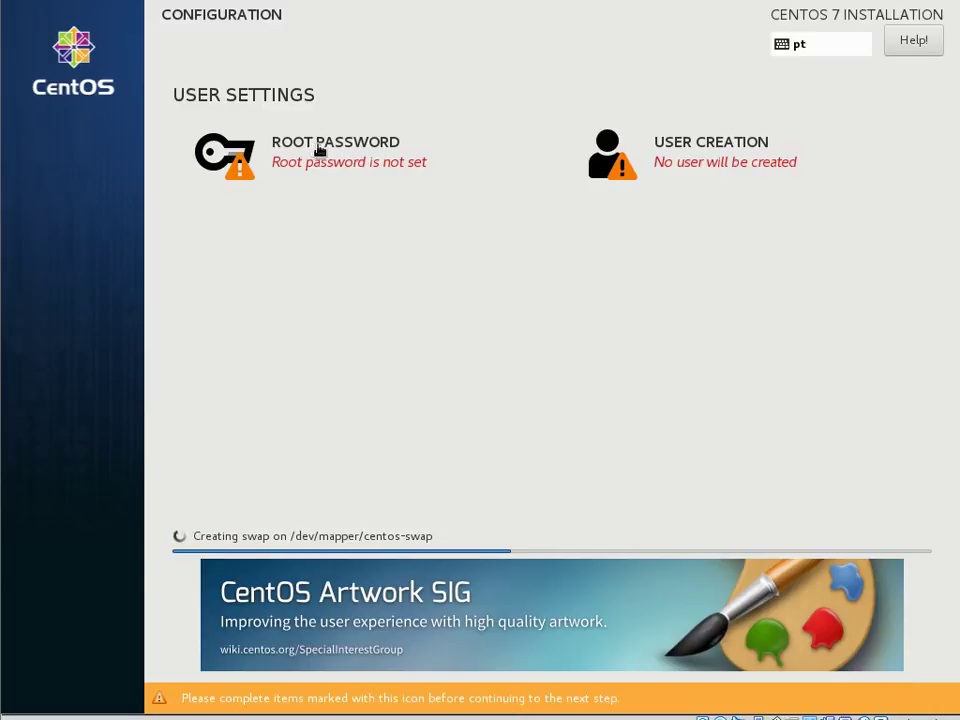
left_click(319, 151)
type("123456")
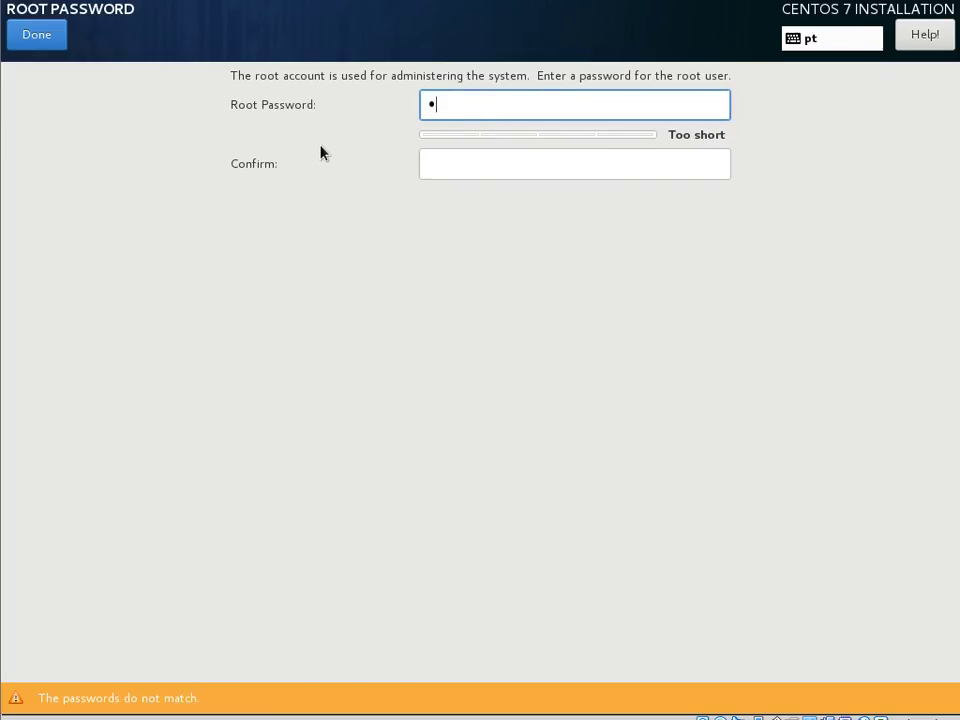
type("78")
key("Tab")
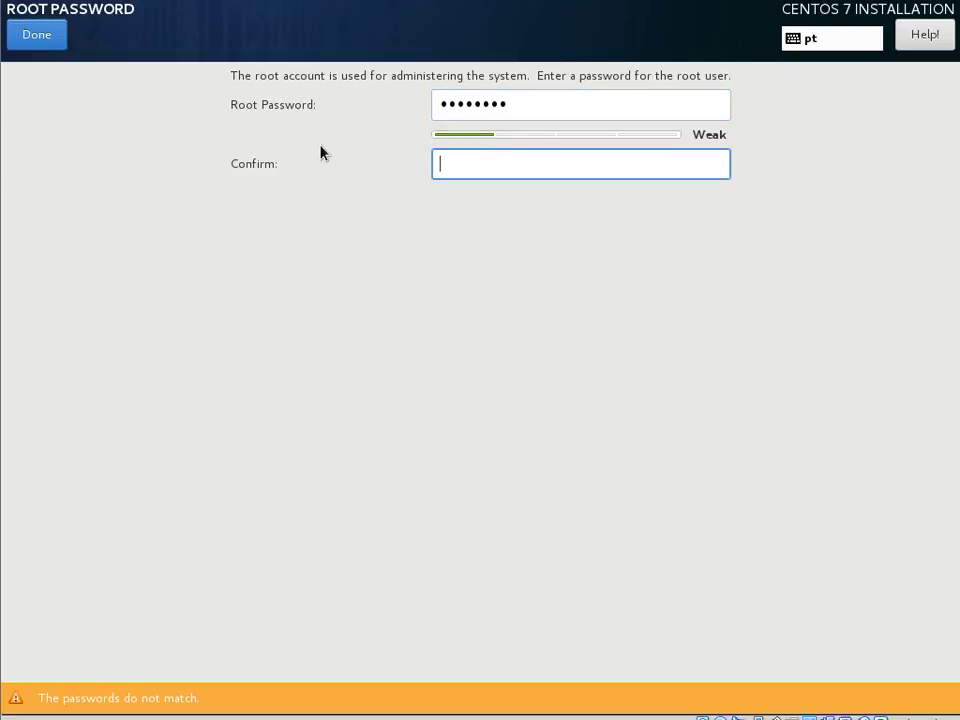
type("12345")
left_click(34, 36)
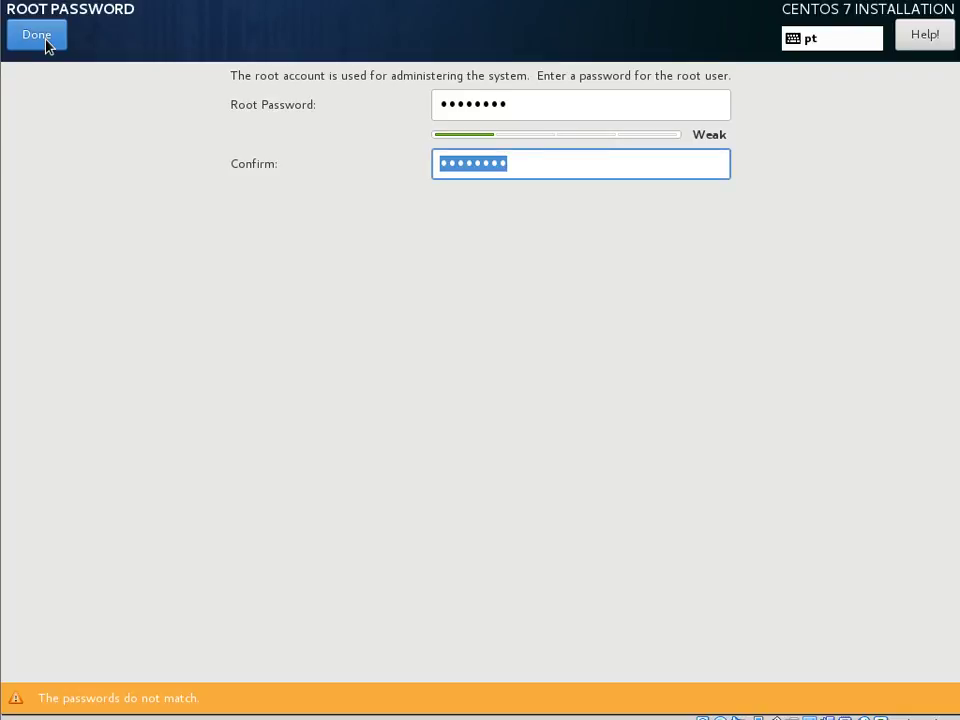
- Retype a matching root password and confirmation, accepting the weak-password warning
left_click(549, 101)
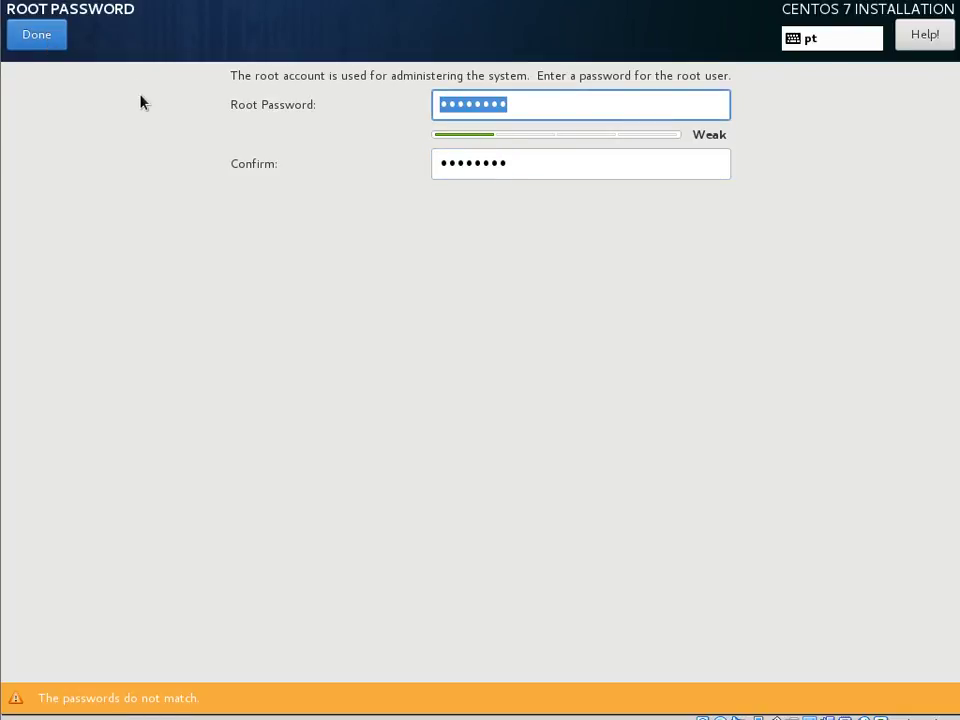
type("********")
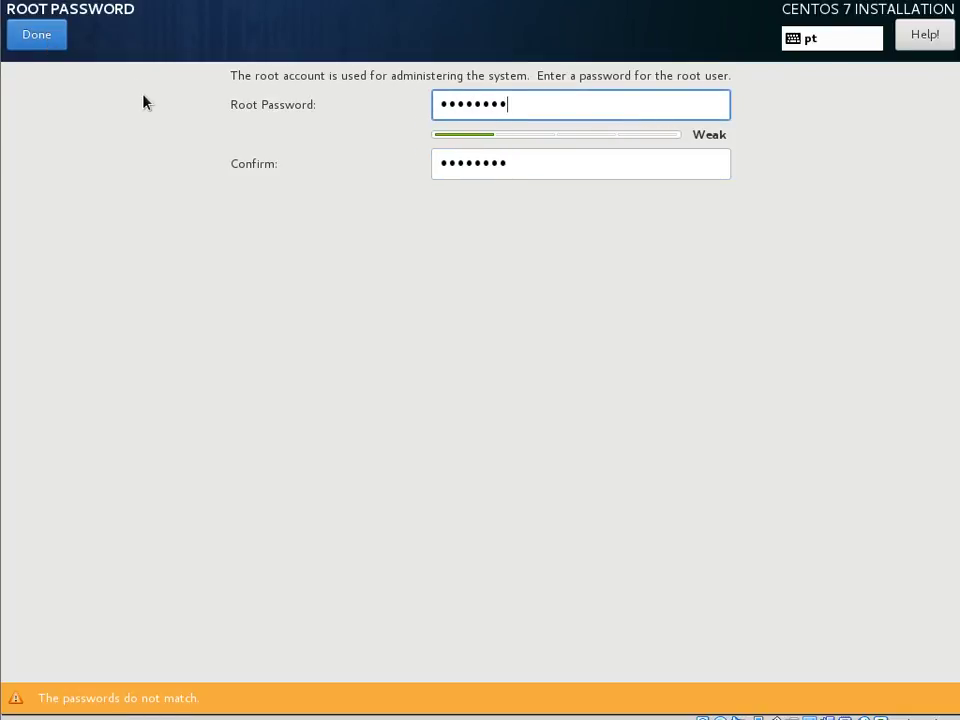
key("Tab")
type("********")
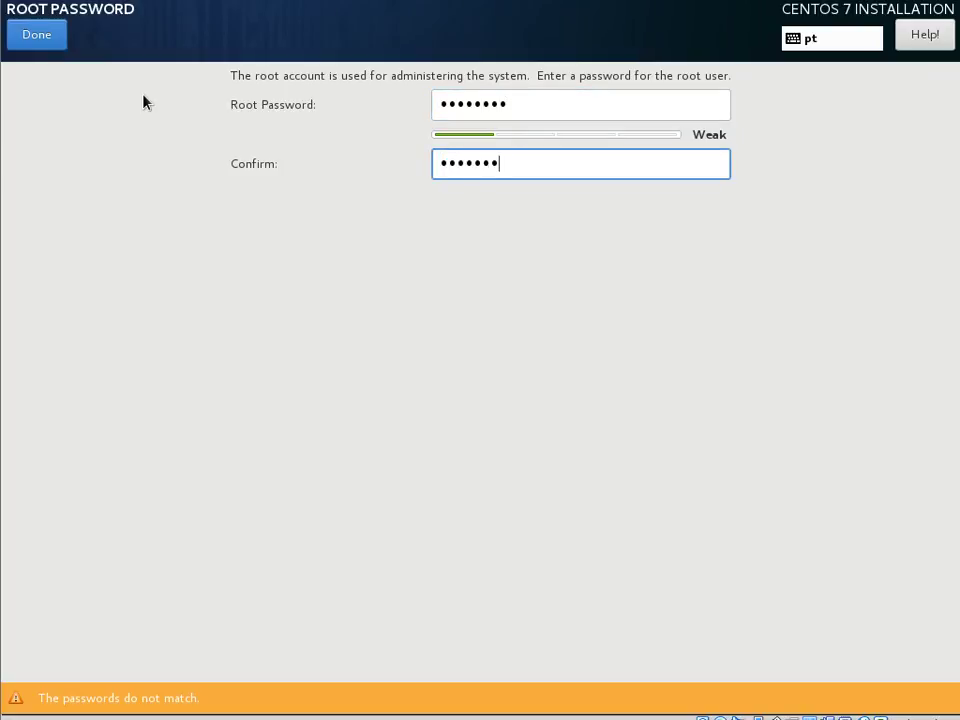
left_click(42, 44)
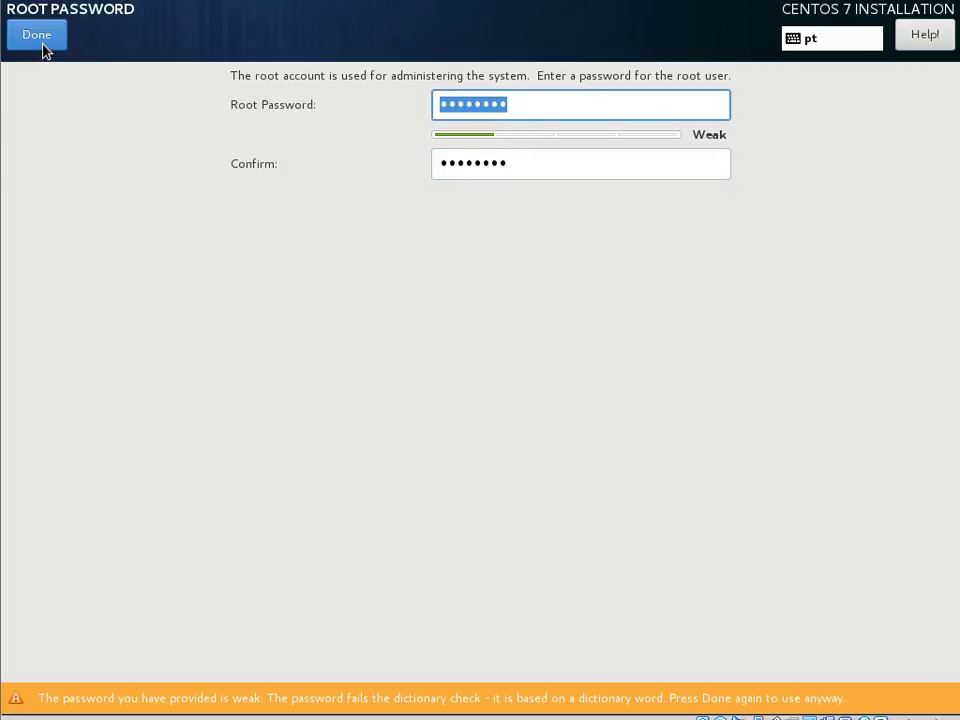
left_click(42, 44)
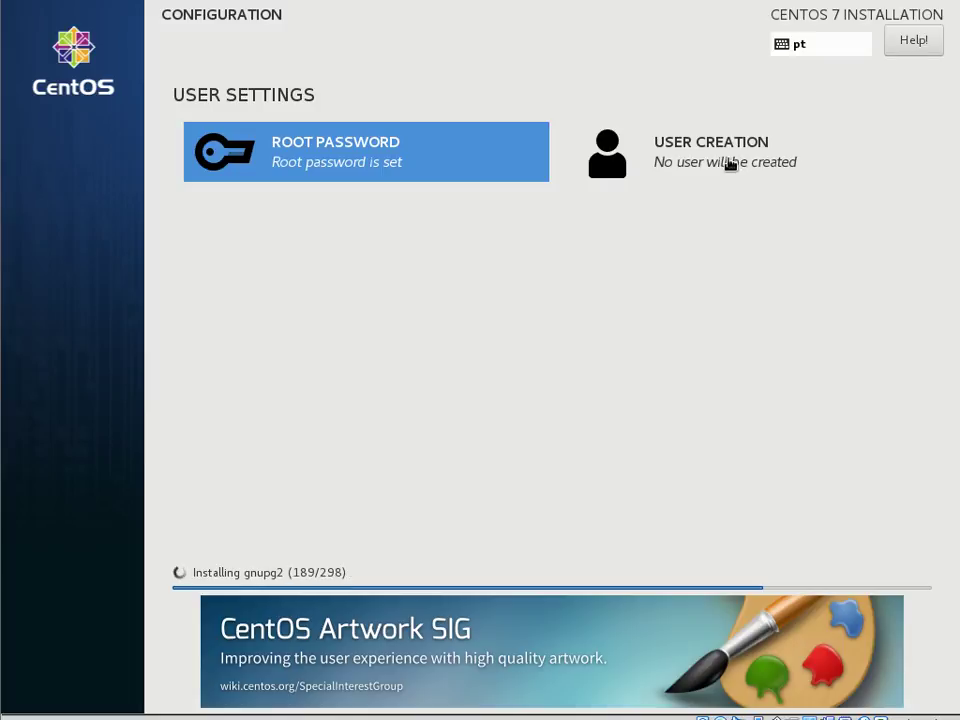
- Enter full name Formando in Create User and select the auto-filled user name formando
left_click(728, 162)
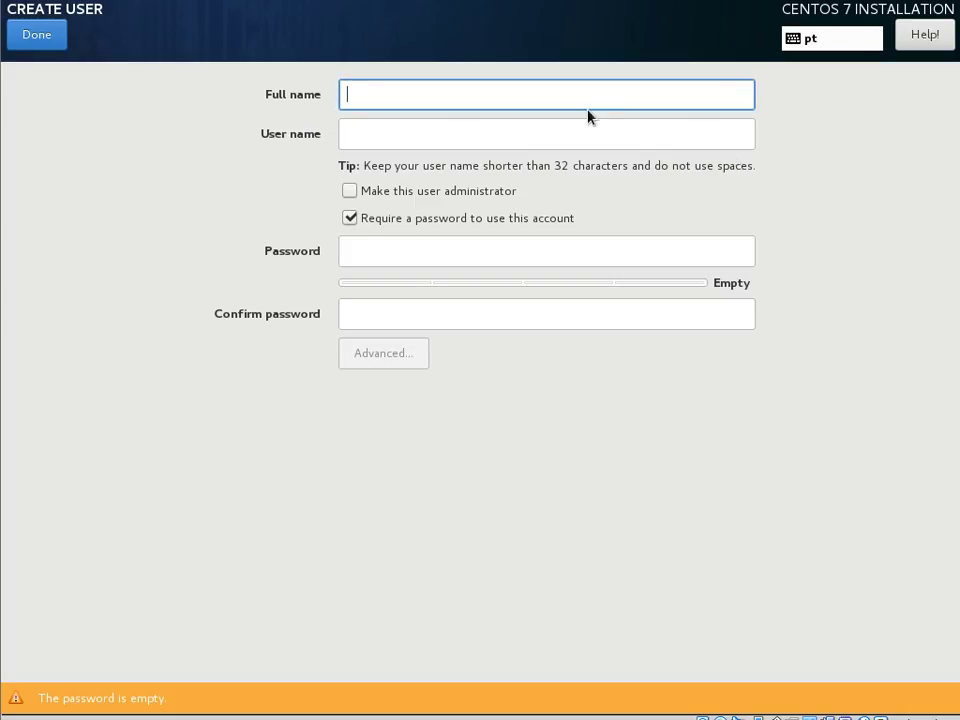
type("Formando")
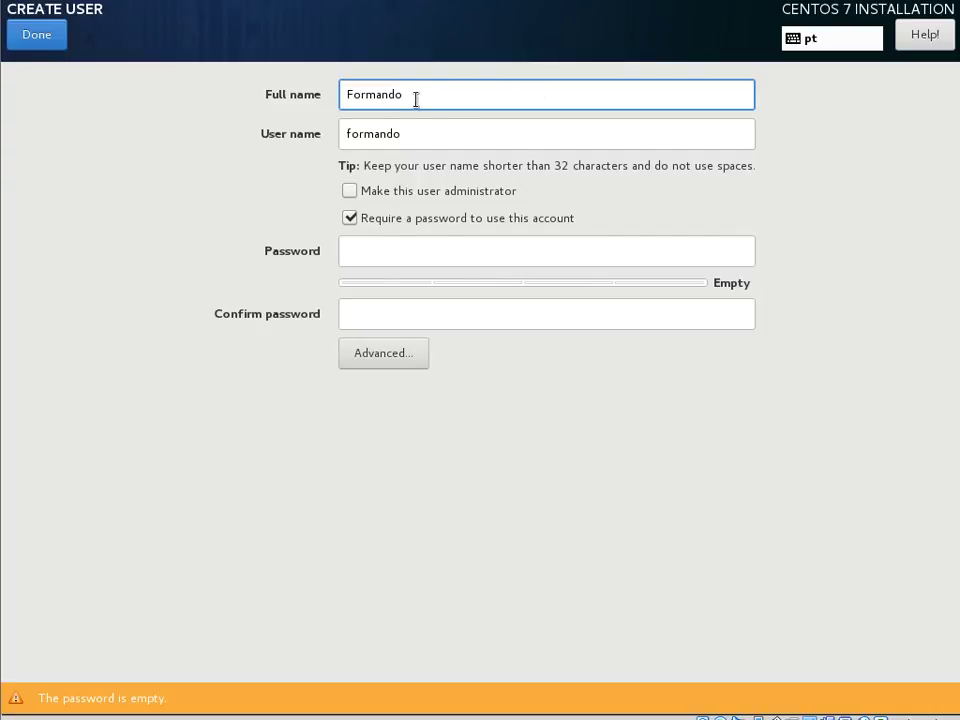
left_click_drag(416, 135, 345, 133)
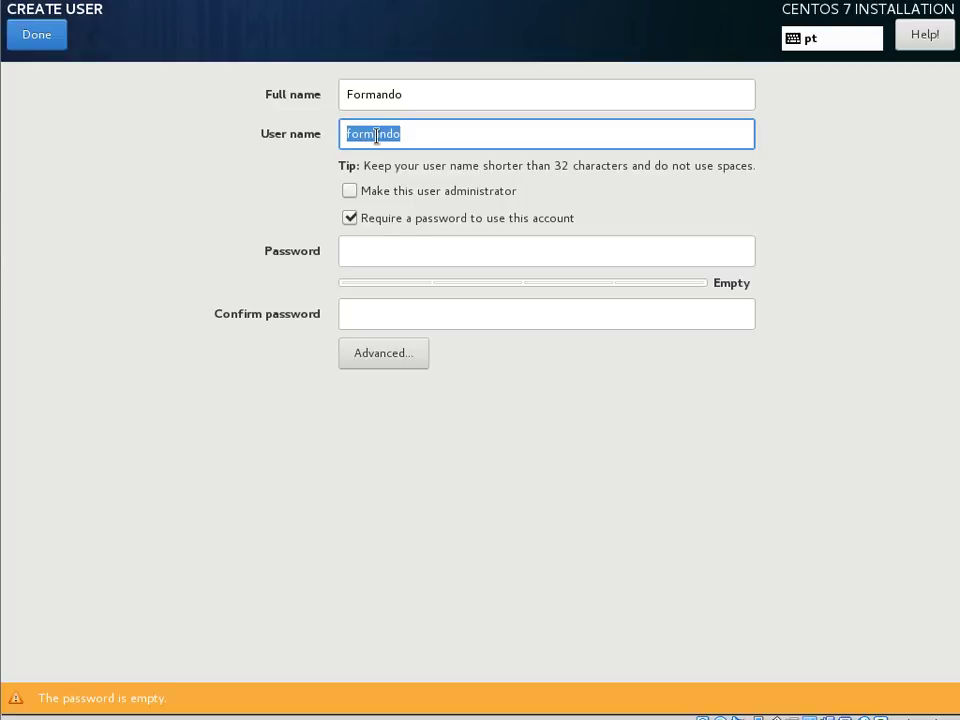
left_click(443, 133)
double_click(397, 136)
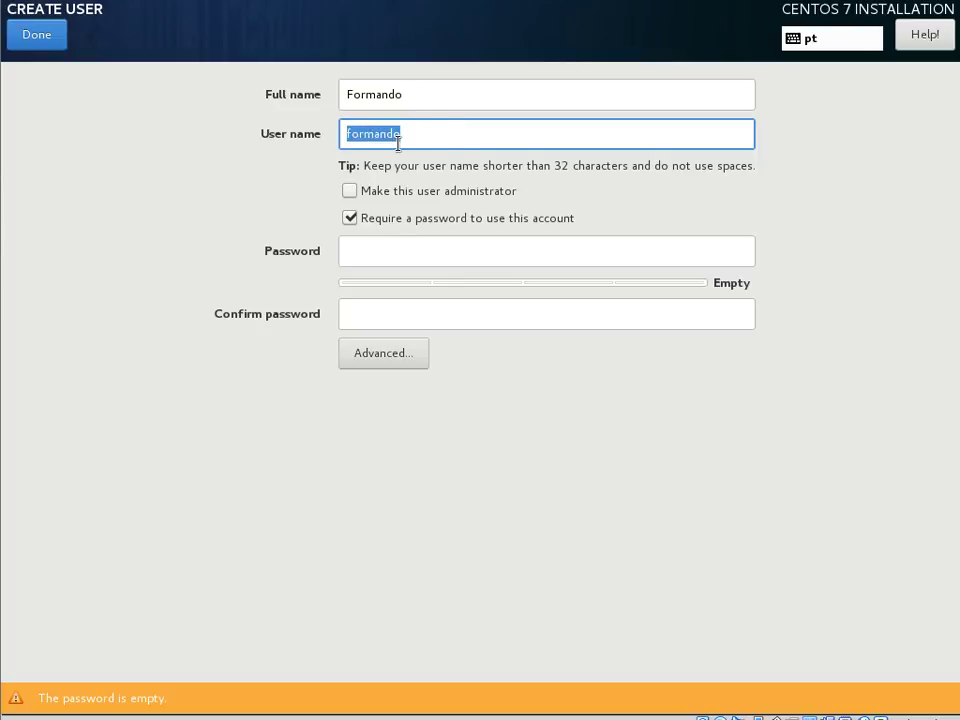